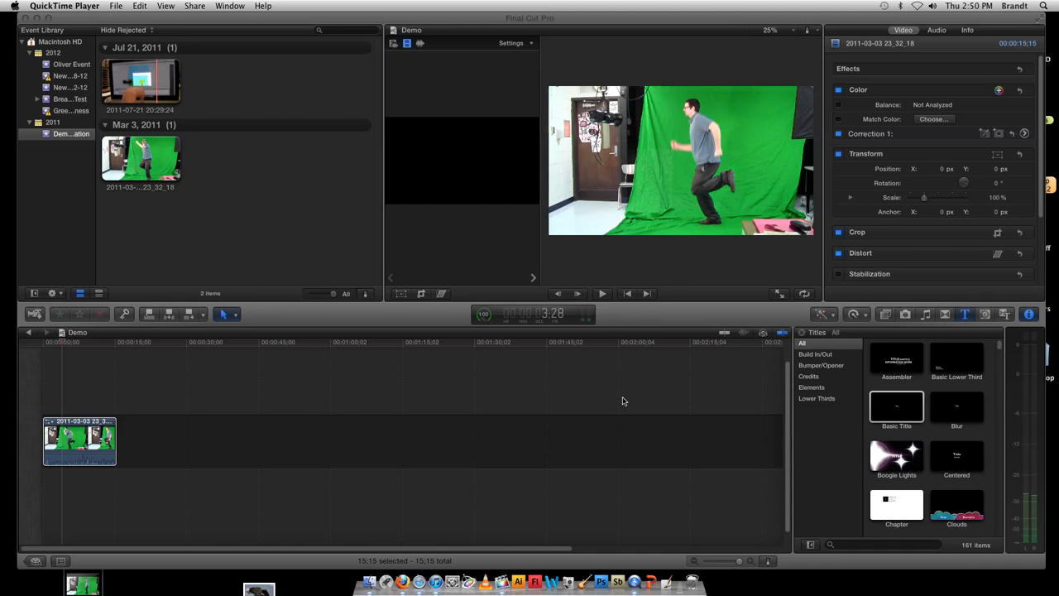
- Activate the Select tool for working in the Demo timeline
click(189, 397)
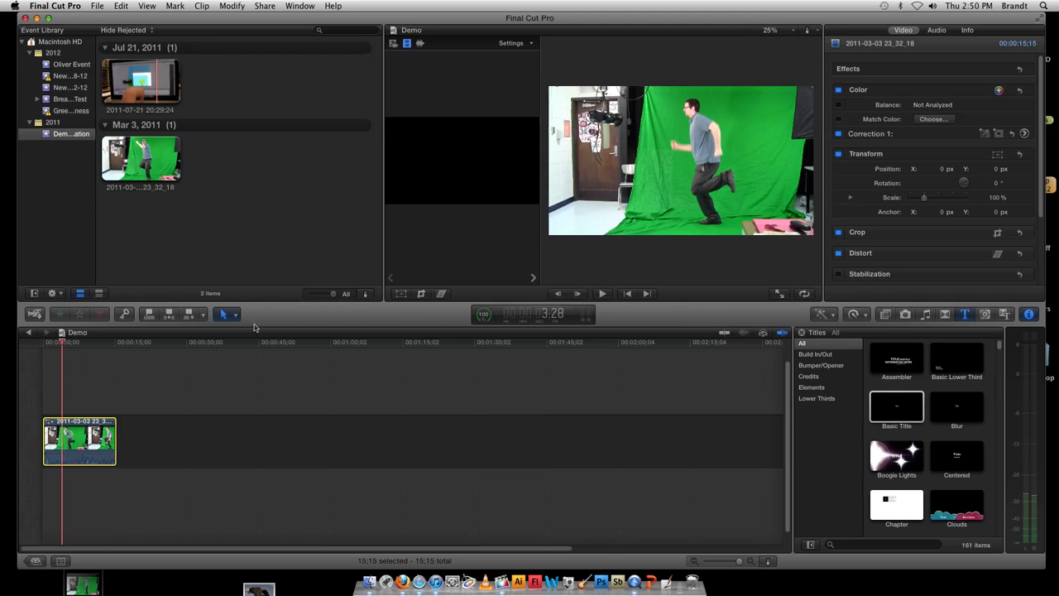
click(236, 315)
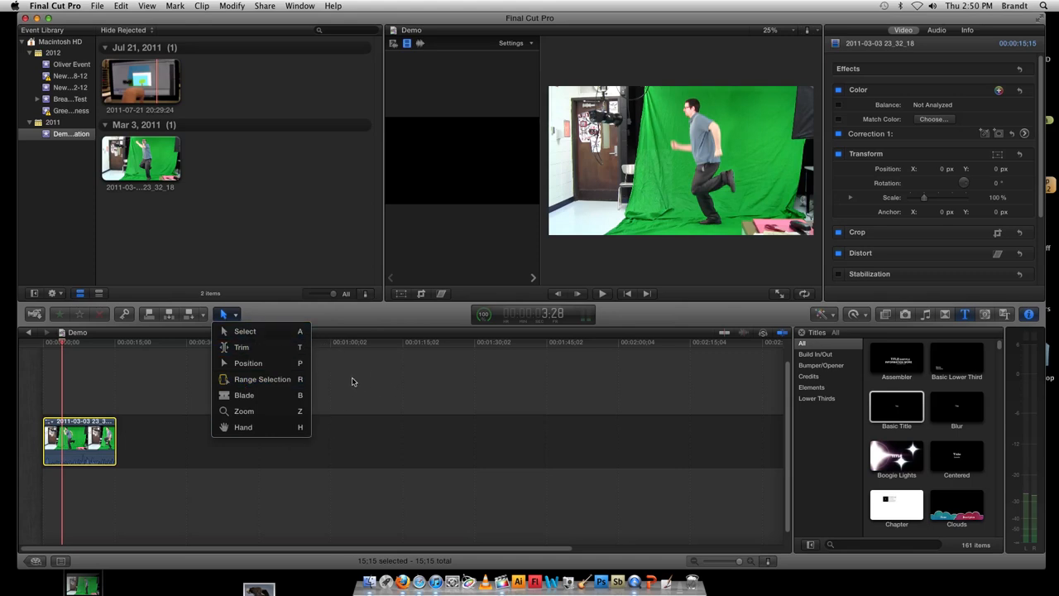
click(246, 332)
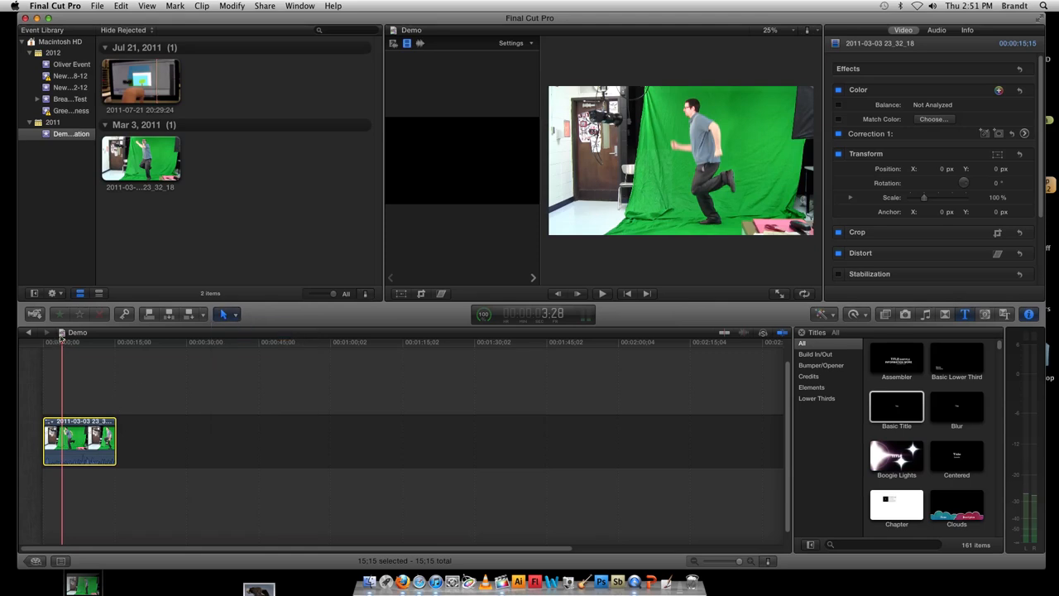
- Play the opening seconds of the green-screen clip from the timeline's start to find where the action begins
drag(61, 336, 44, 340)
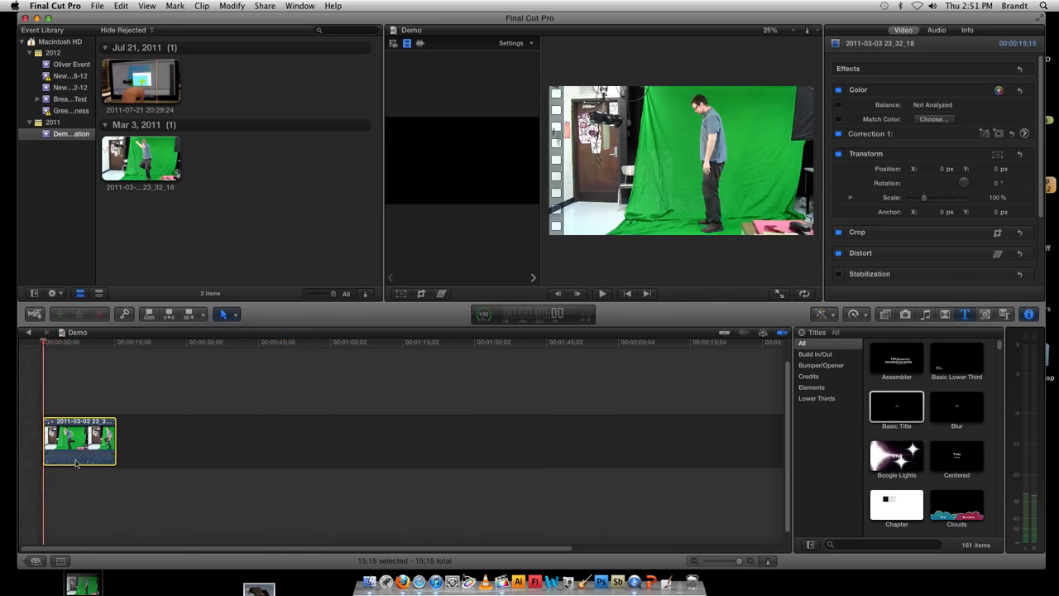
key(super+equal)
key(super+equal)
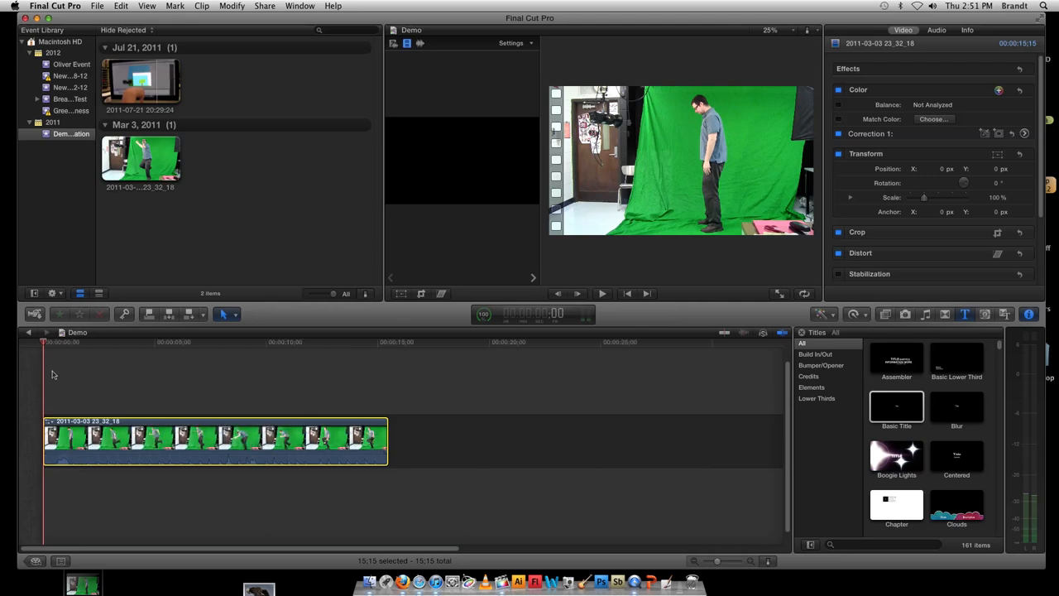
key(space)
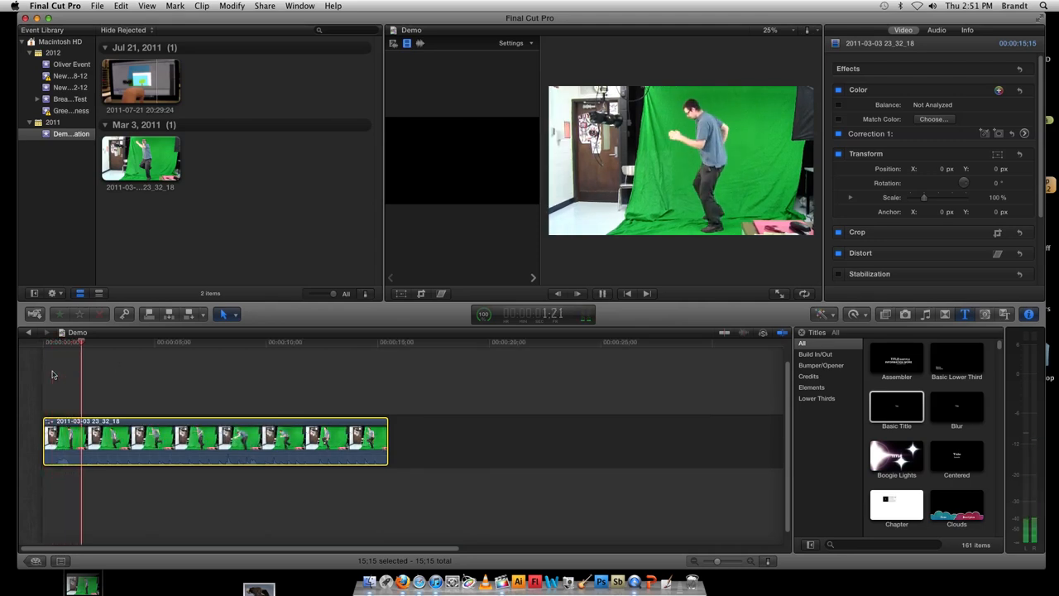
key(space)
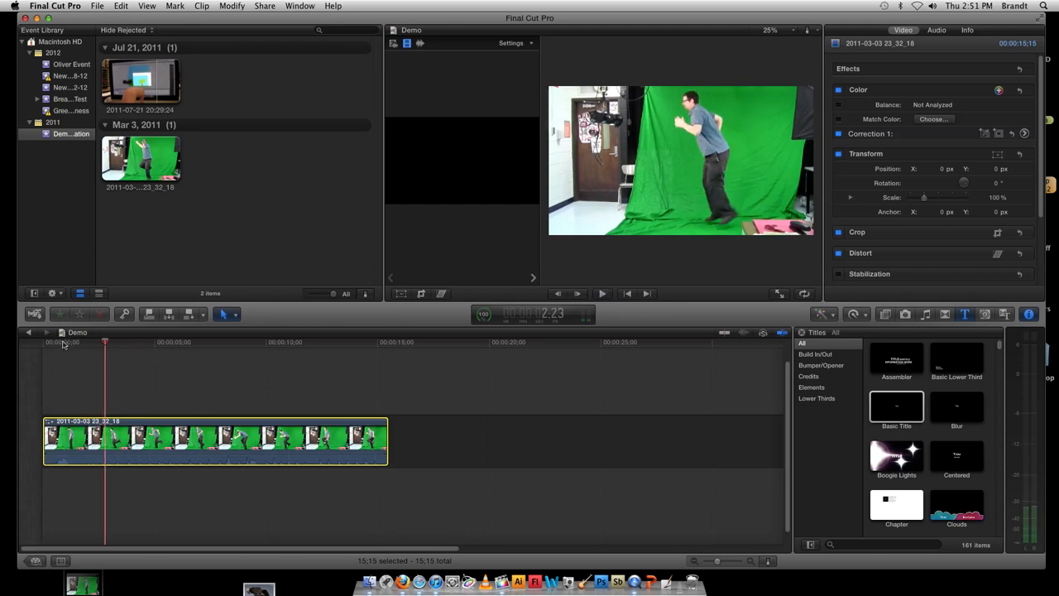
key(Home)
key(space)
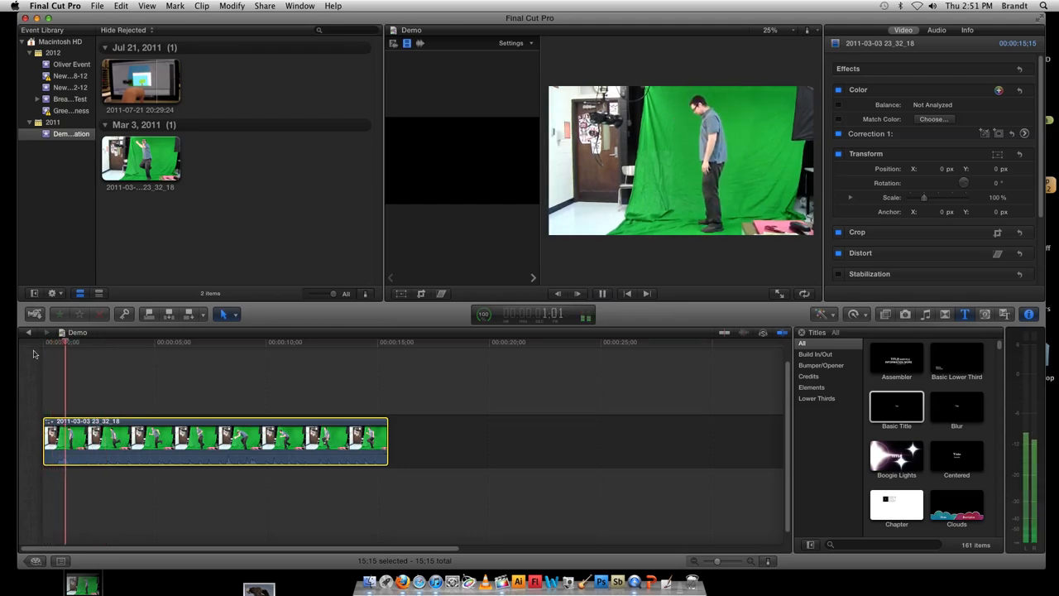
key(space)
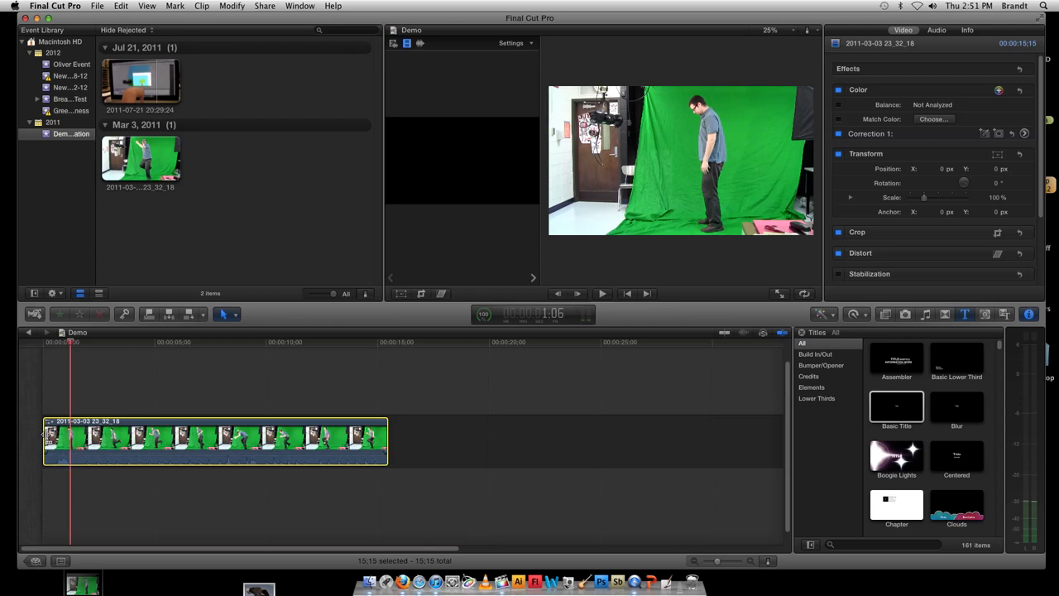
- Try trimming about 1:09 off the clip's start by its edge, and extend it back to full length
click(43, 434)
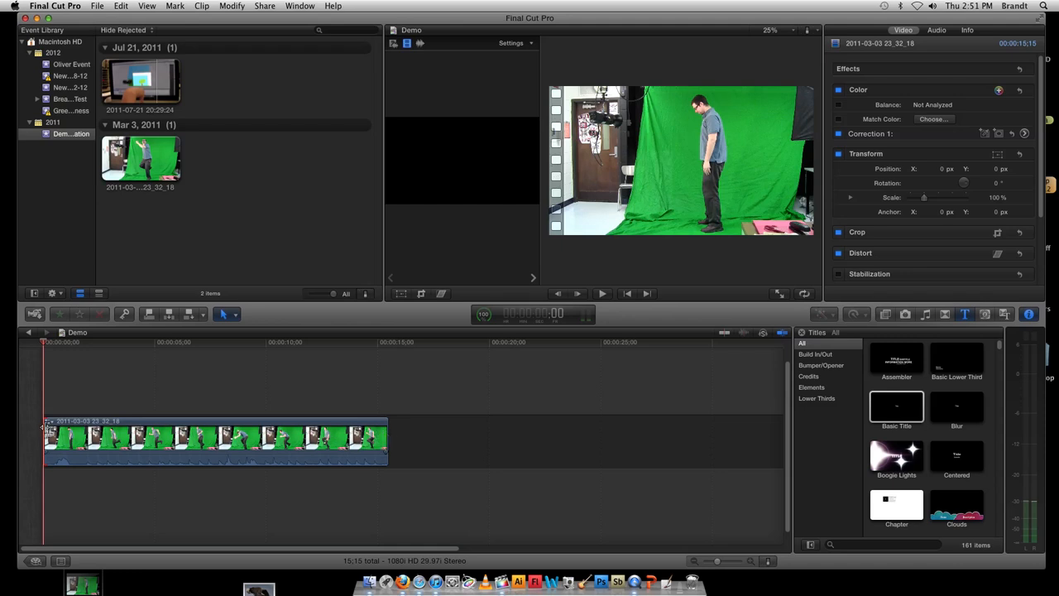
drag(43, 434, 74, 434)
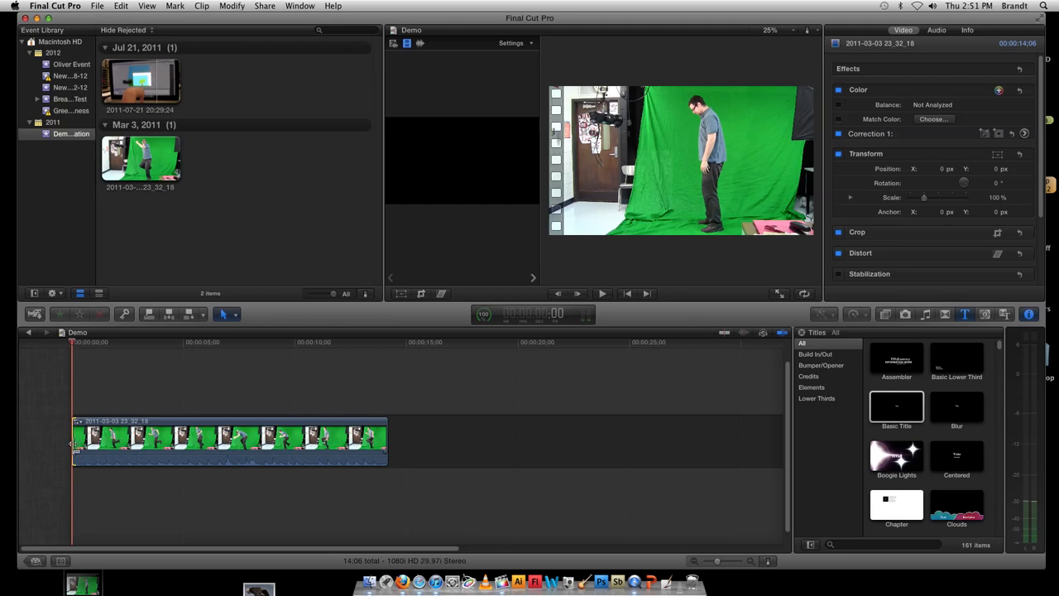
drag(74, 444, 18, 446)
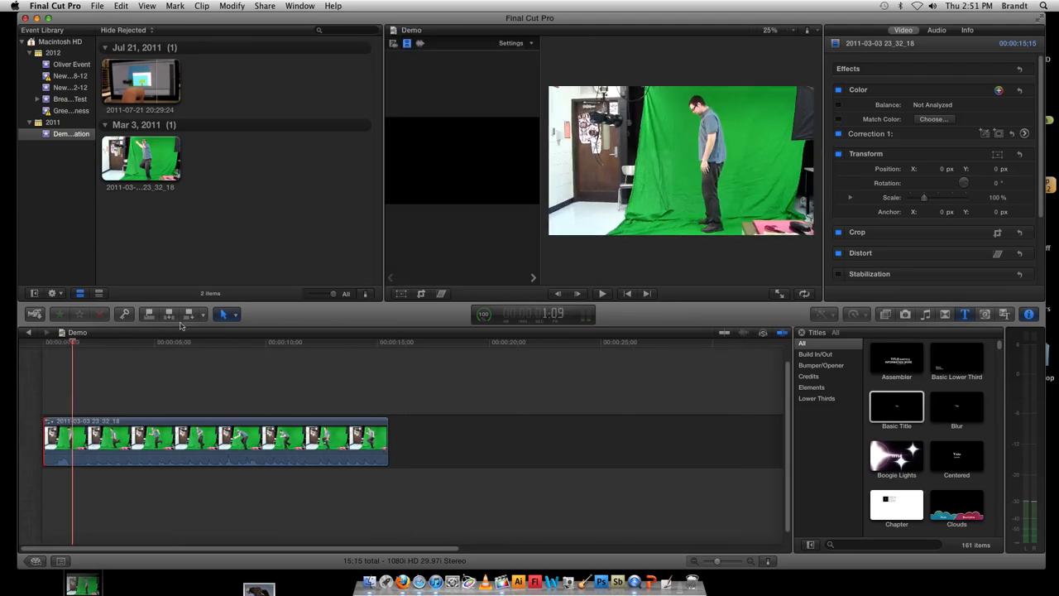
- Cut the green-screen clip with the Blade tool at the 1:09 playhead position
click(223, 315)
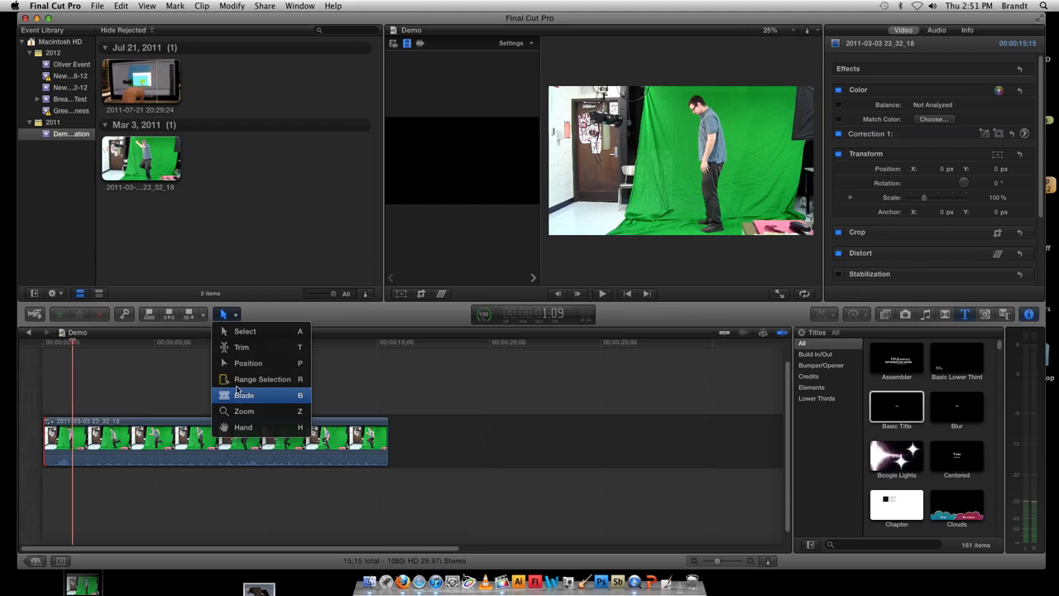
click(237, 395)
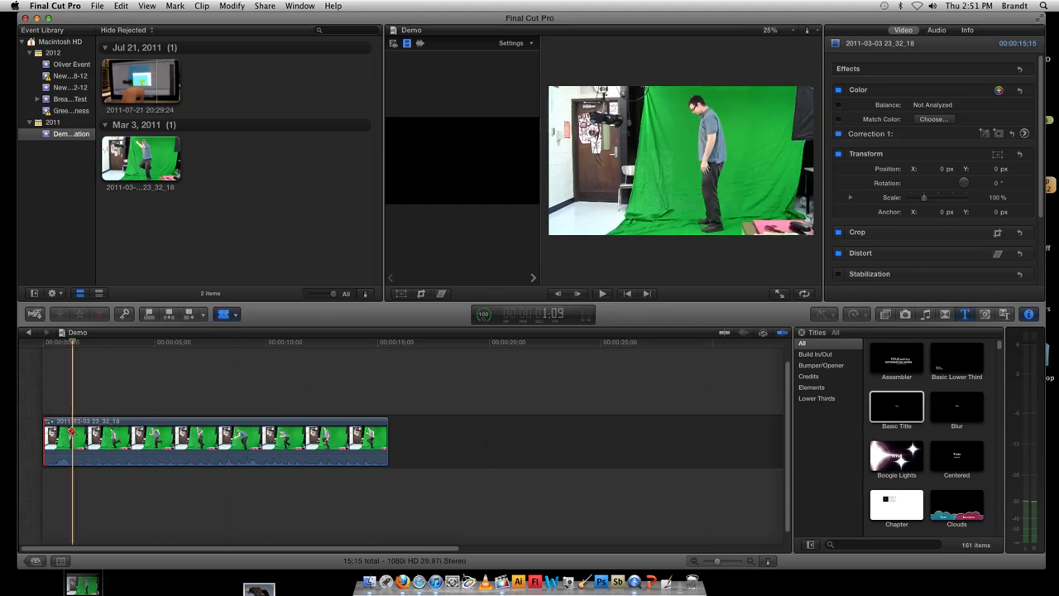
key(a)
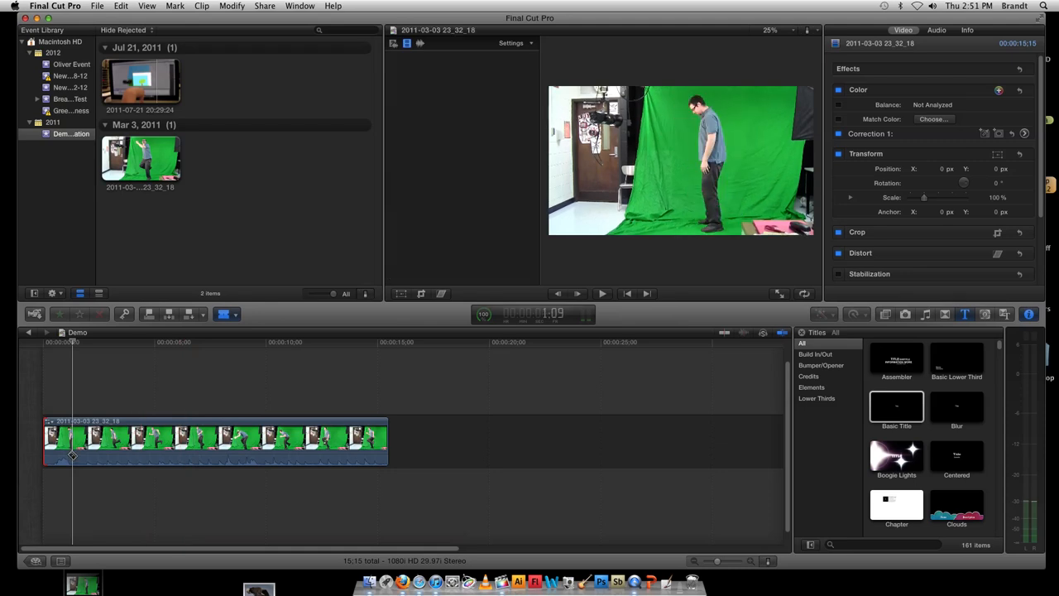
key(b)
click(76, 446)
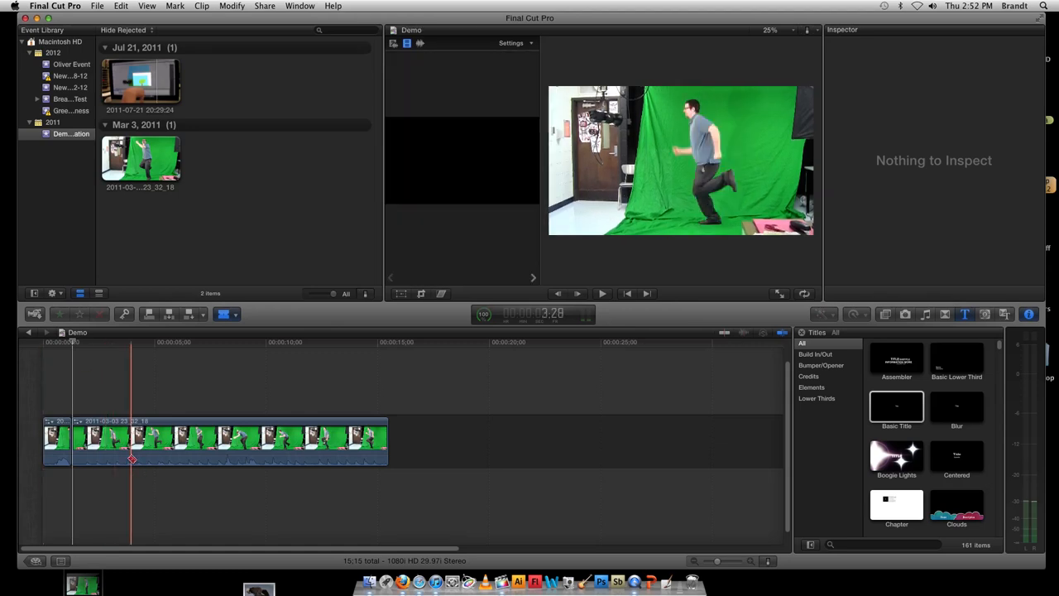
- Delete the short segment before the cut at the start of the timeline
key(a)
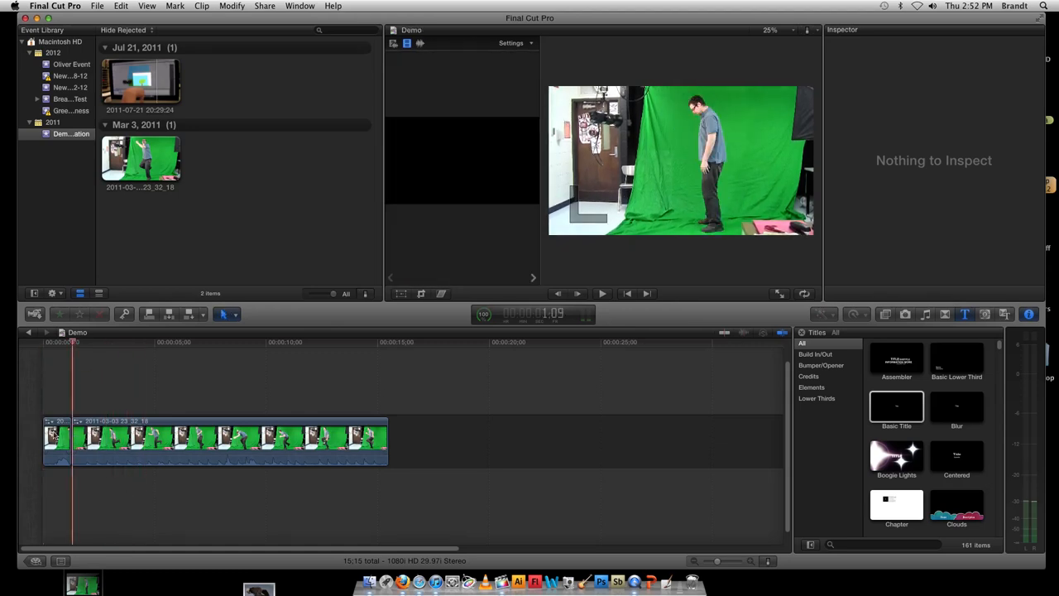
click(54, 437)
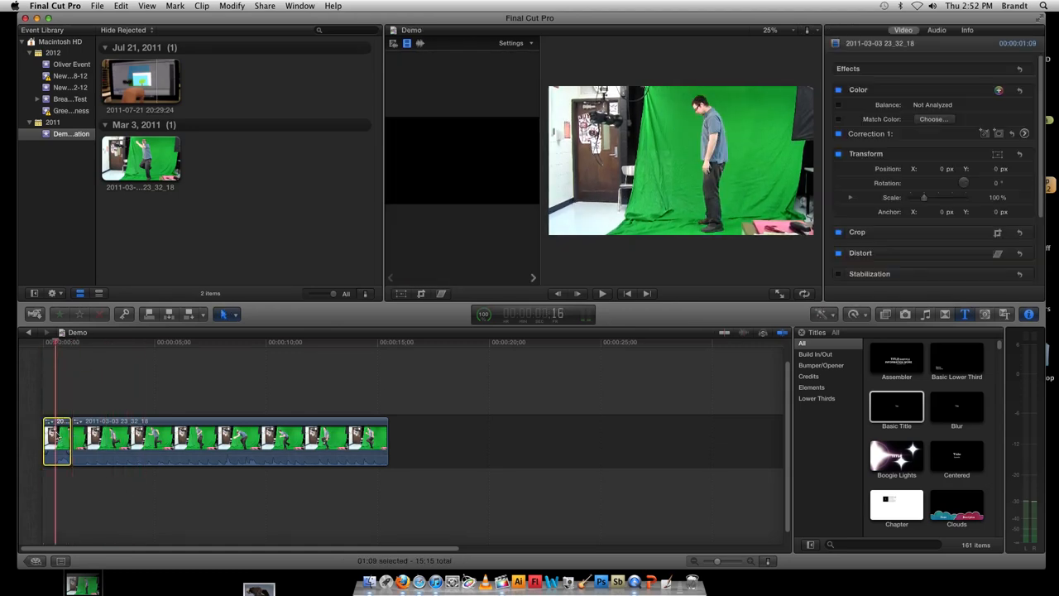
key(Delete)
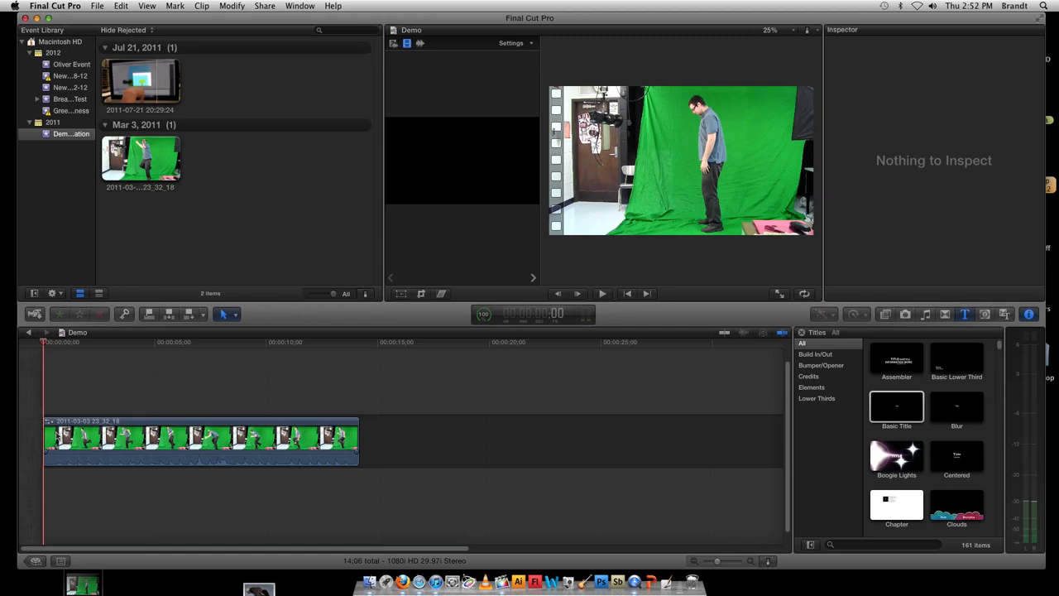
- Play the last seconds of the clip and place the playhead at about 12:13 to look for an end point
click(324, 348)
key(space)
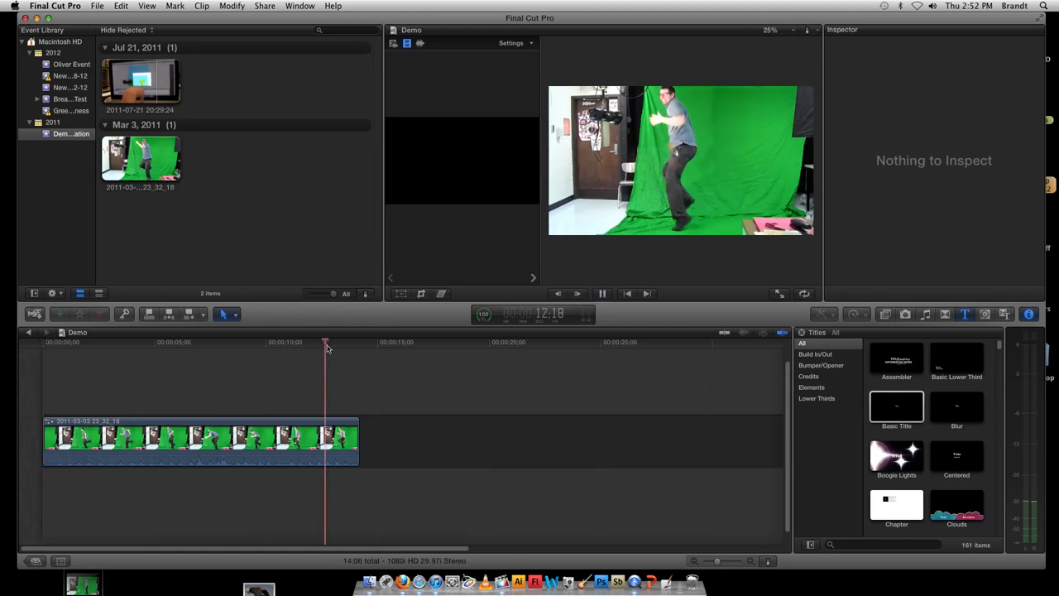
key(space)
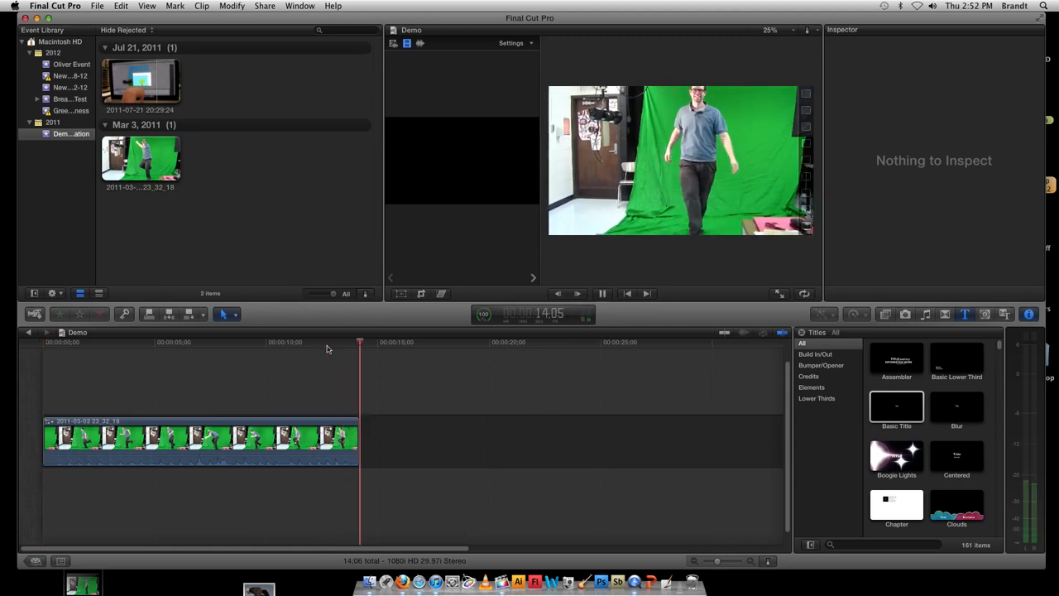
click(325, 347)
mouse_move(325, 349)
mouse_down()
mouse_move(341, 348)
mouse_move(323, 353)
mouse_up()
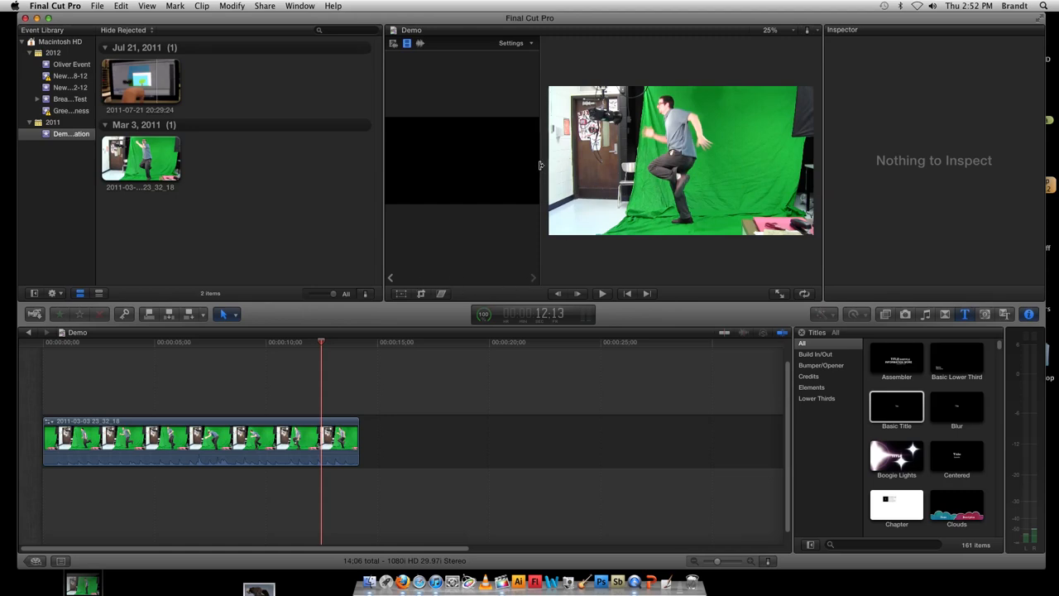
- Enable video and audio switching in the angle viewer and look through its display settings
click(396, 45)
click(526, 44)
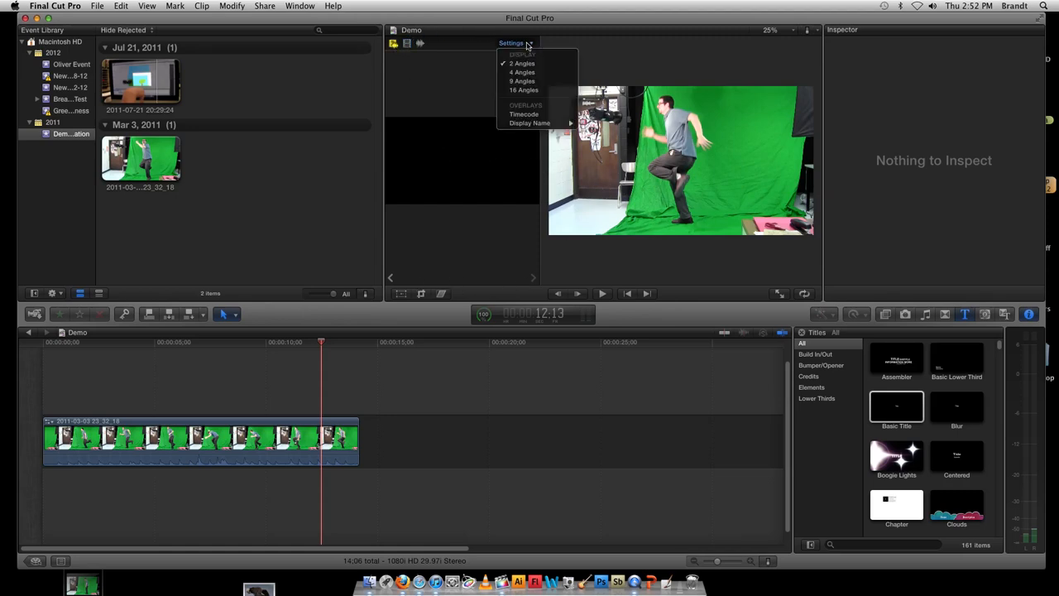
click(524, 53)
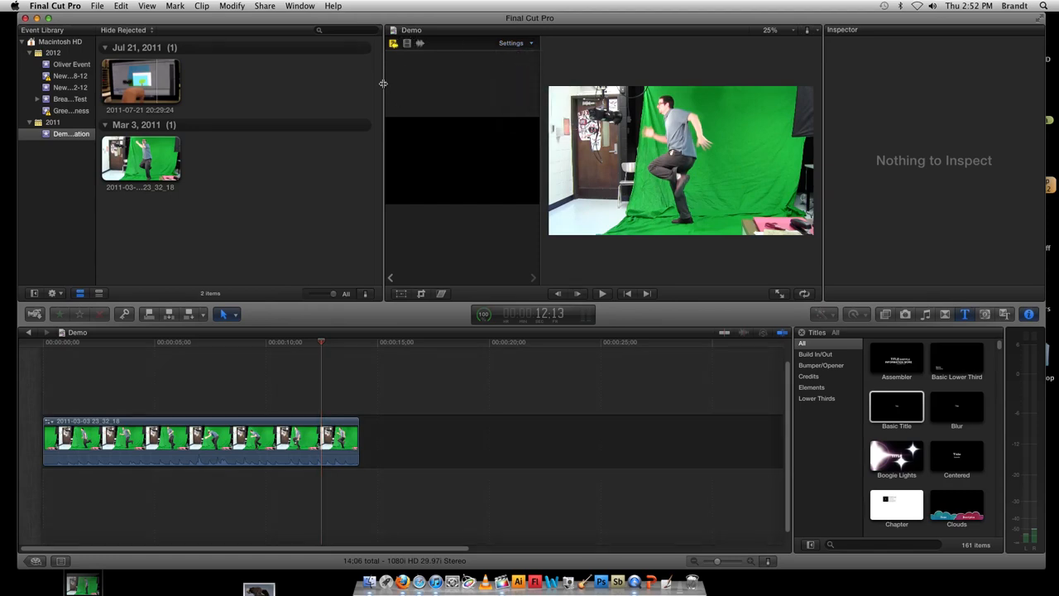
click(353, 87)
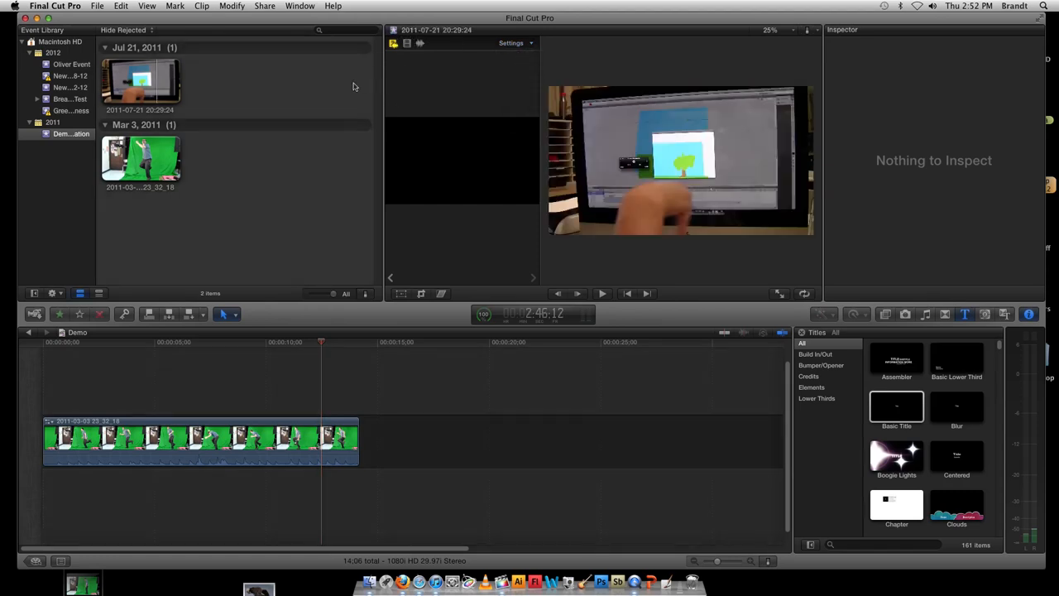
- Cut the green-screen clip at 11:24, just as the man jumps near the end
click(238, 466)
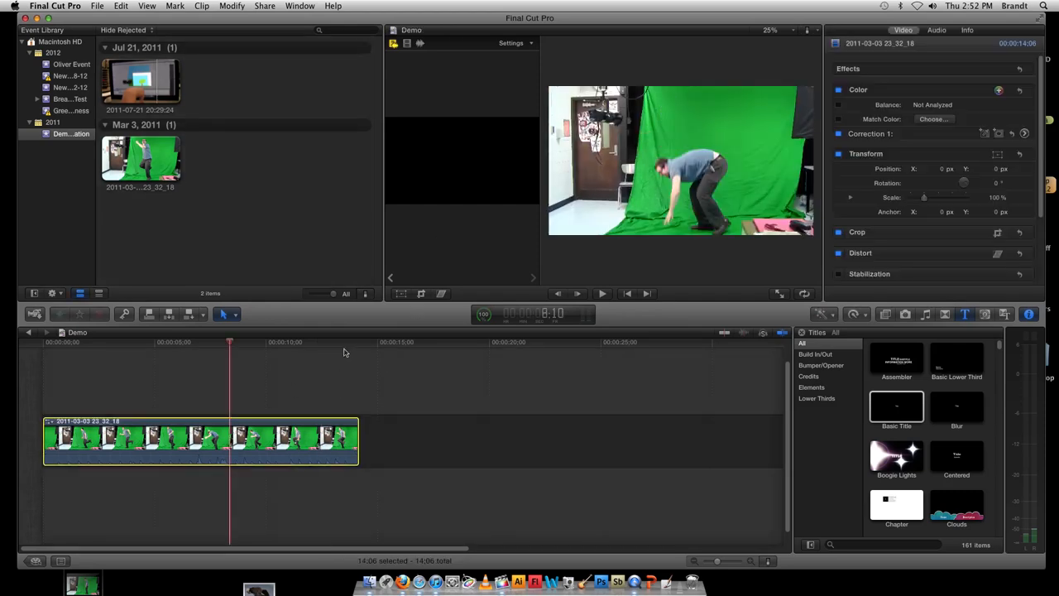
drag(344, 352, 306, 355)
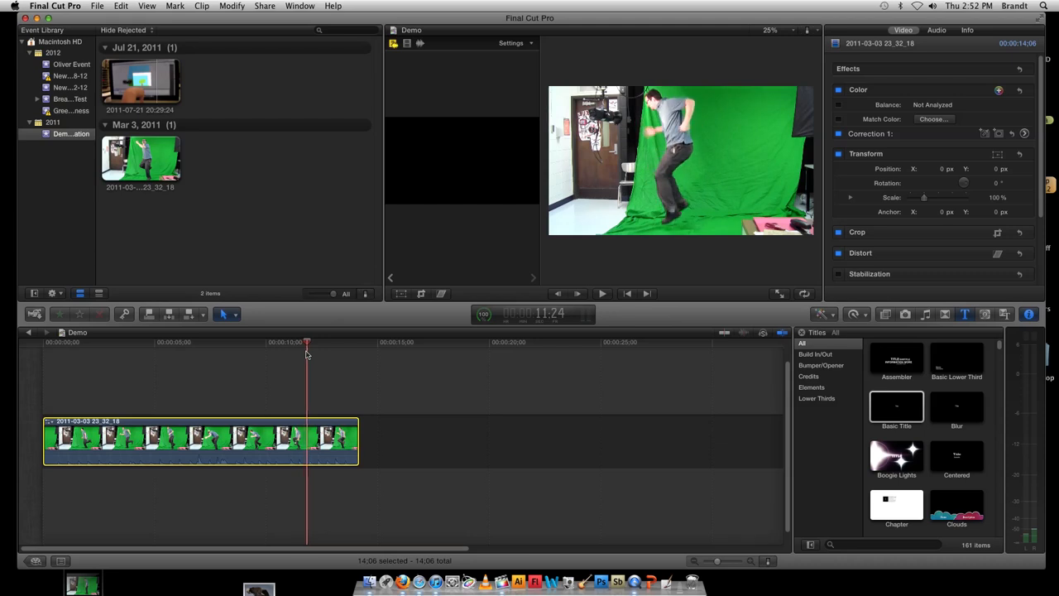
key(r)
click(312, 436)
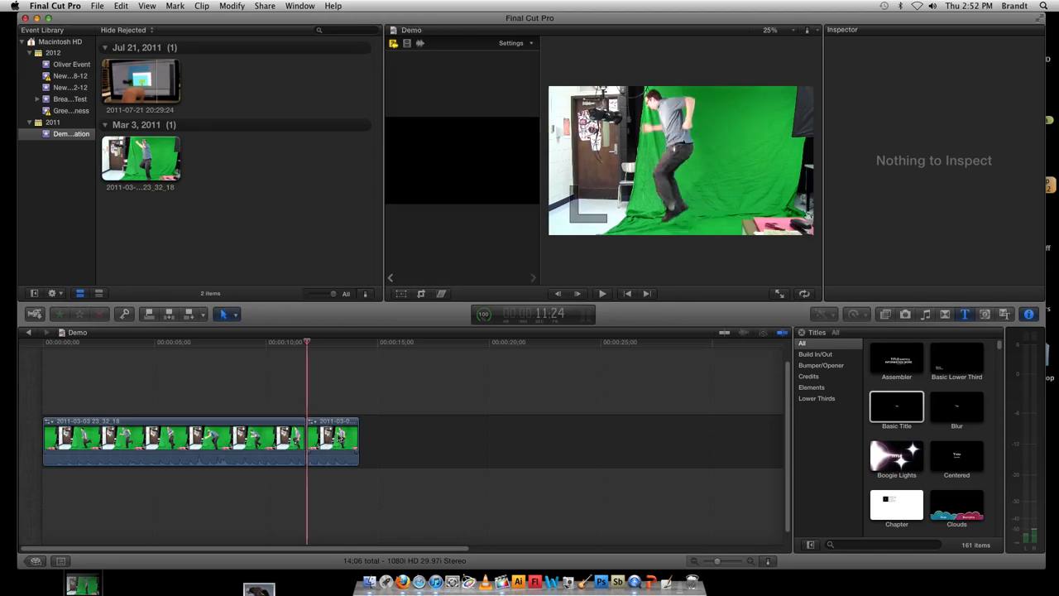
- Delete the leftover segment after the cut at 11:24
key(a)
click(351, 439)
key(BackSpace)
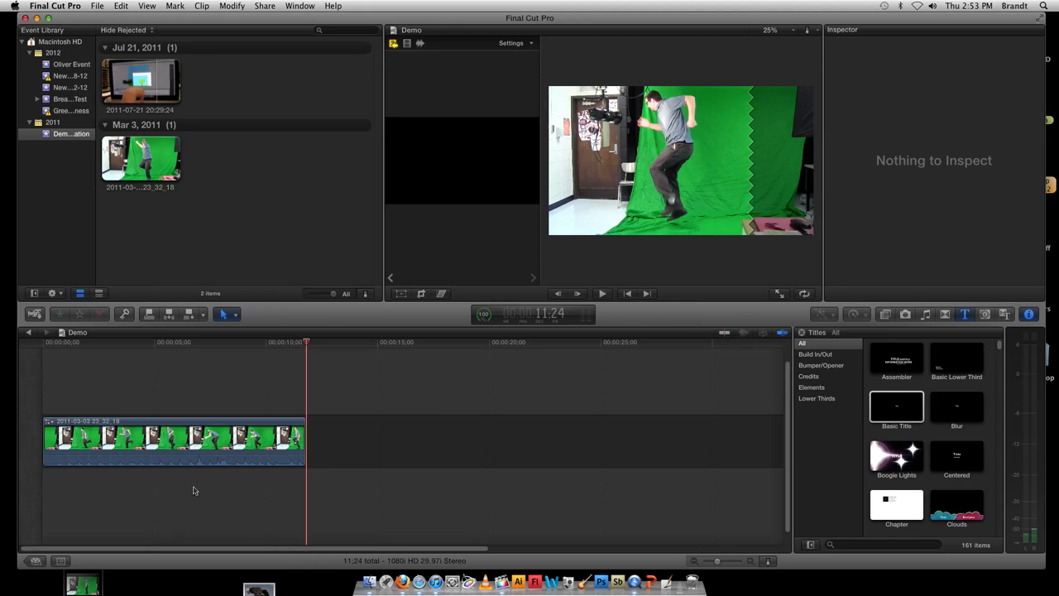
- Use the Range Selection tool to mark a range of about 3:07 mid-clip, and replace it with the clip's last 1:13
click(228, 446)
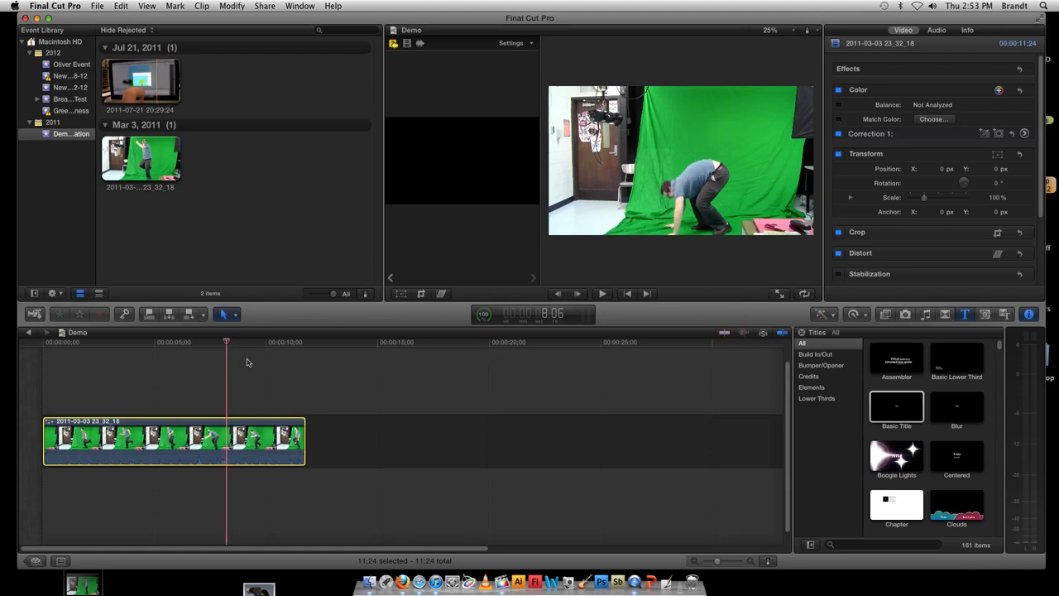
drag(234, 347, 211, 348)
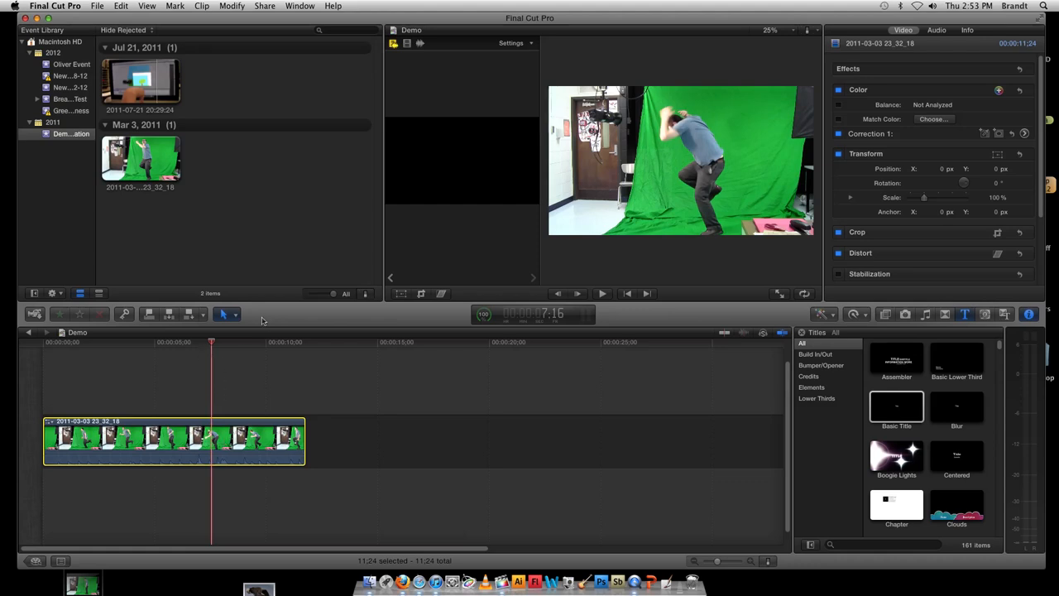
click(235, 316)
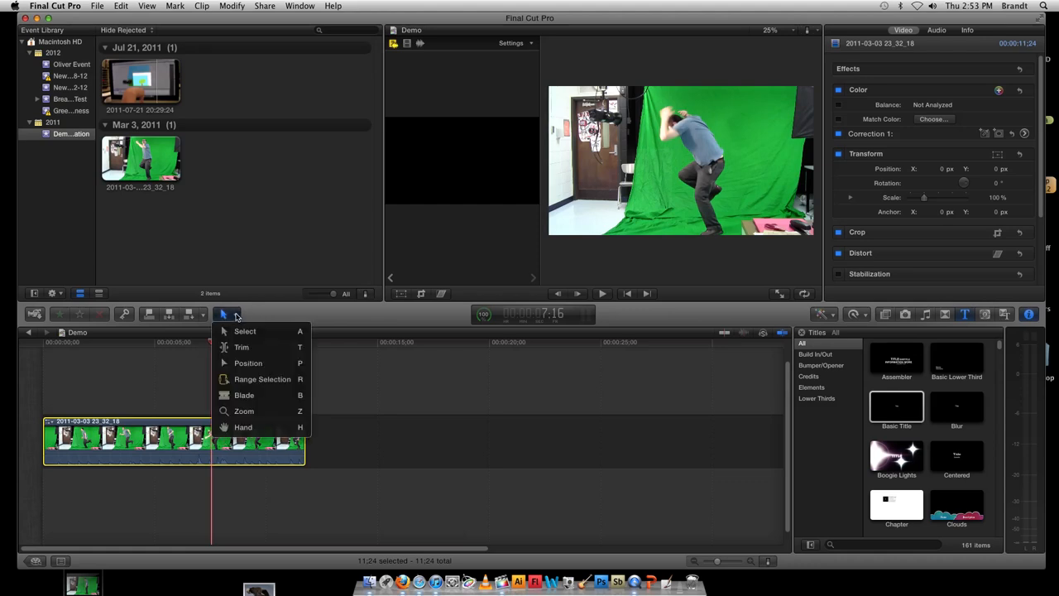
click(235, 316)
click(236, 316)
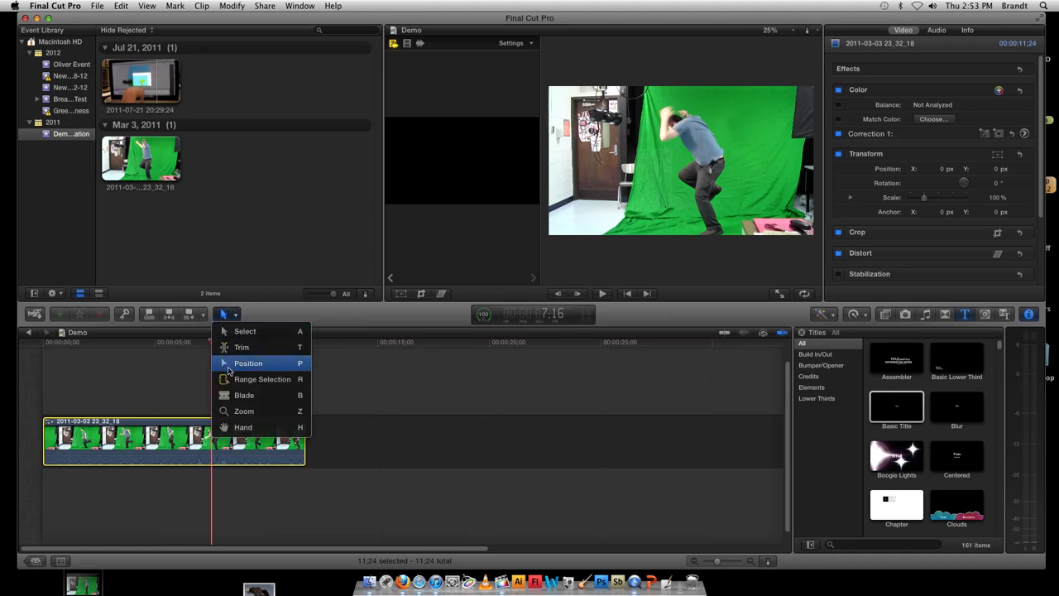
click(262, 379)
drag(162, 443, 261, 406)
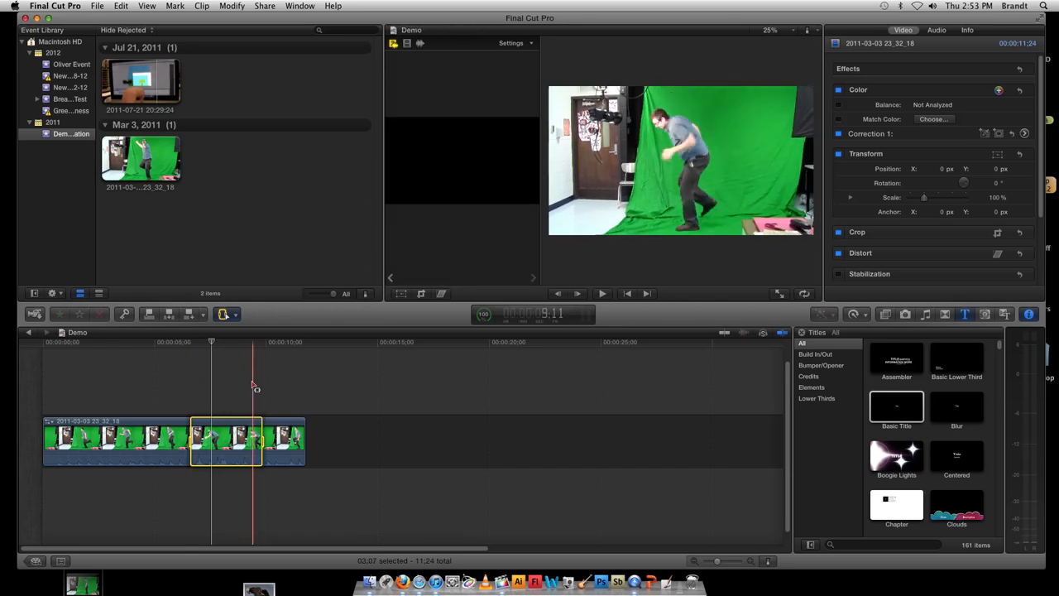
drag(237, 457, 304, 422)
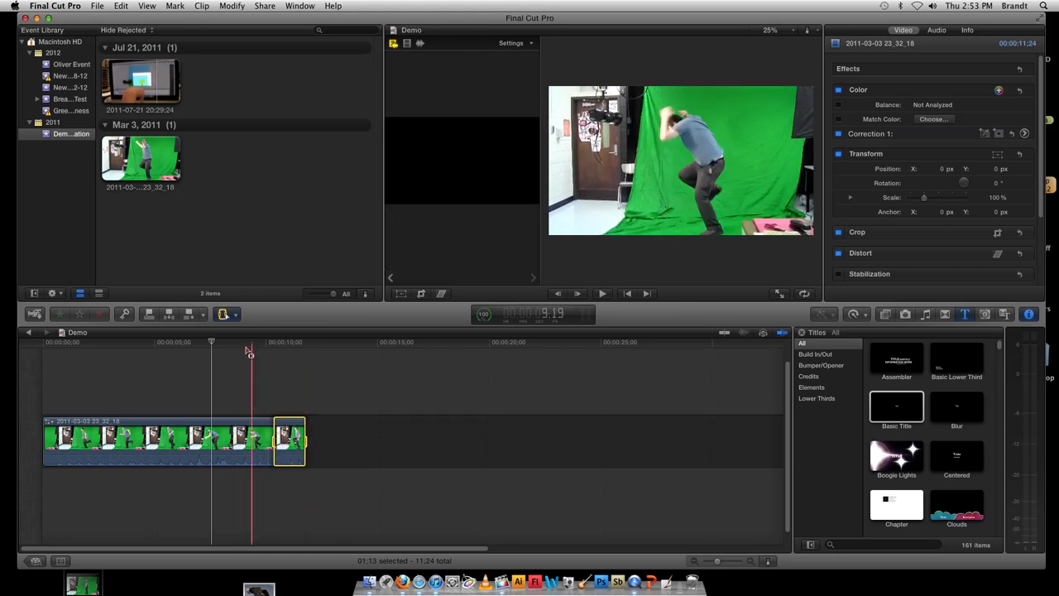
- Mark a range of 0:29 starting at 7:16 within the green-screen clip using Range Selection, and clear the selection
click(228, 314)
click(241, 328)
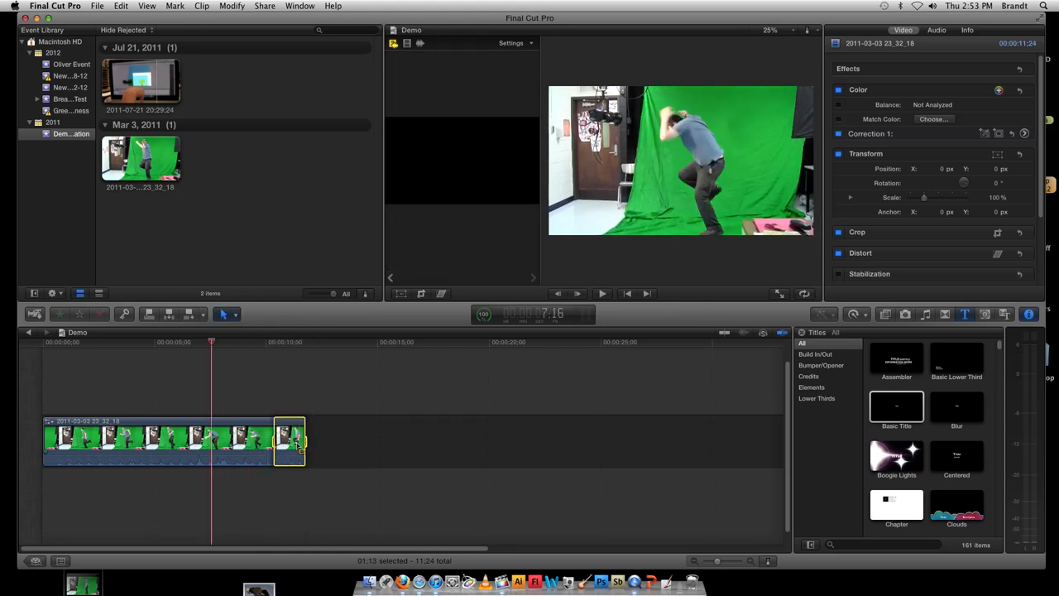
key(r)
drag(294, 445, 212, 443)
key(r)
key(Delete)
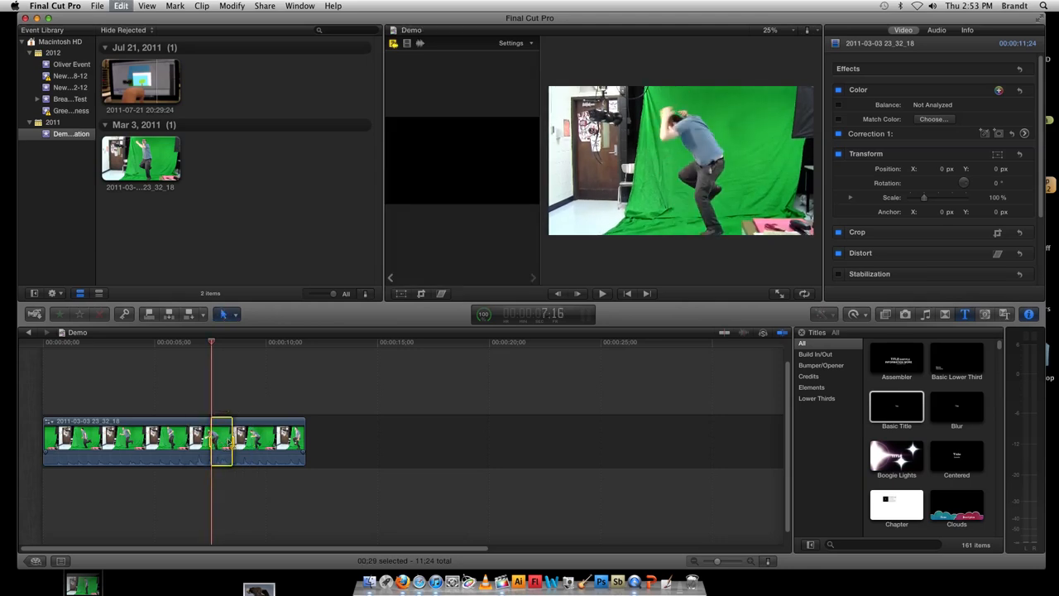
click(338, 433)
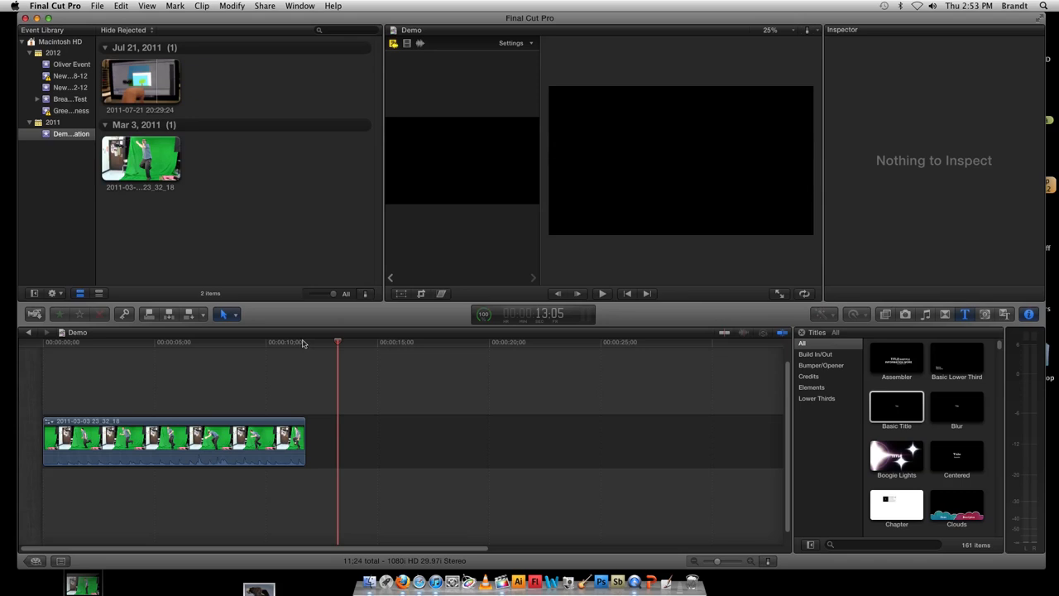
click(237, 341)
click(229, 314)
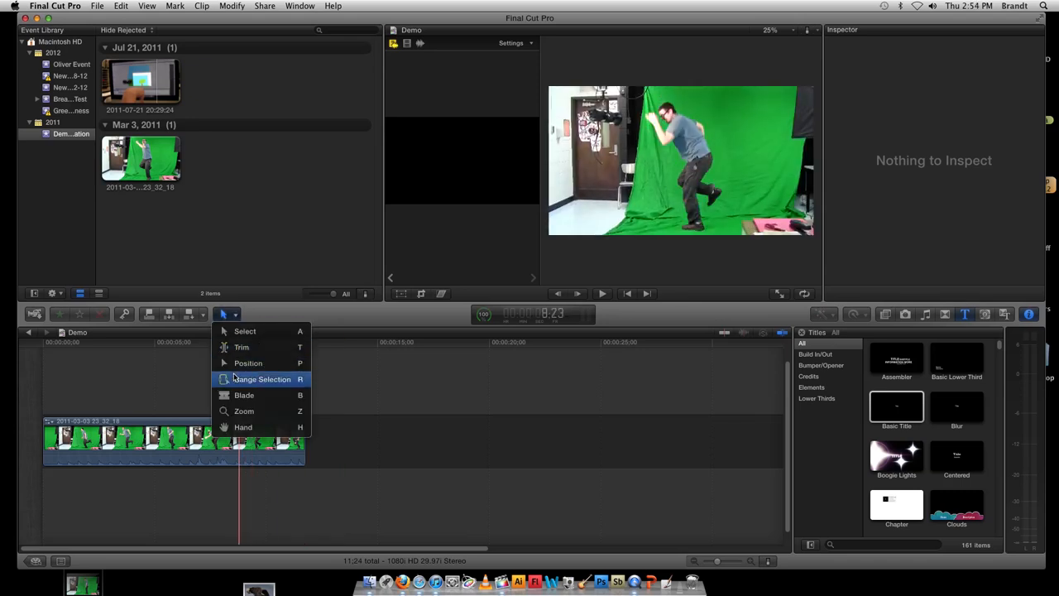
click(195, 356)
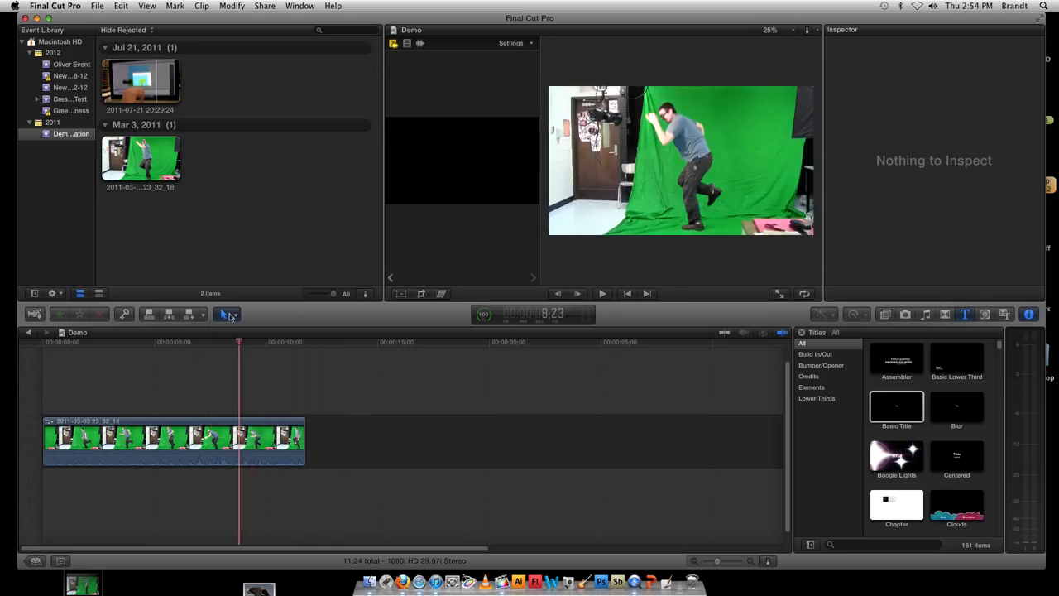
click(230, 315)
- Place a duplicate of the green-screen clip above the original as a connected clip, starting about 7 seconds in
click(171, 438)
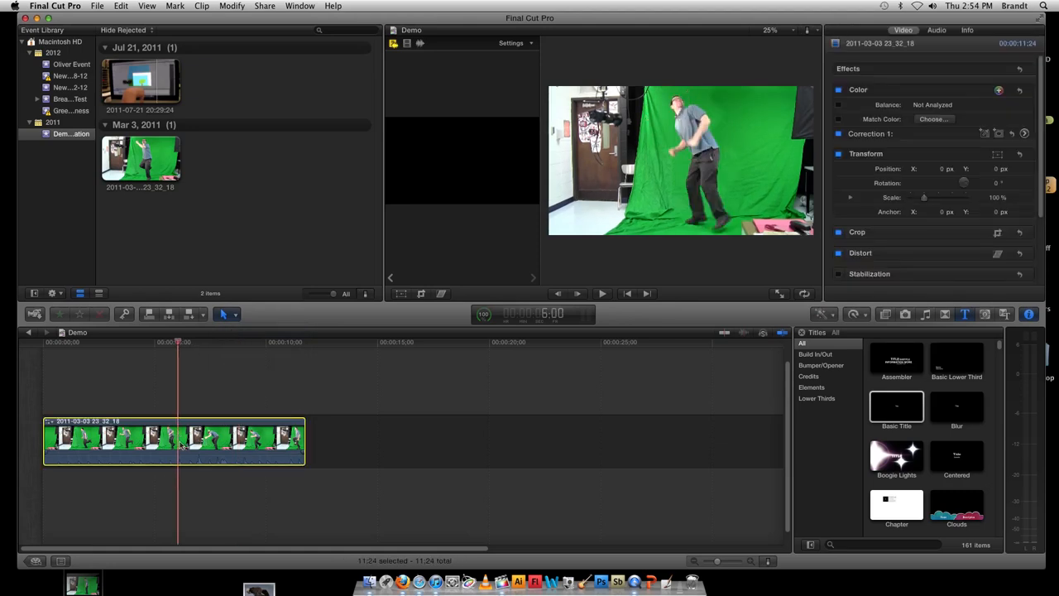
drag(181, 438, 339, 389)
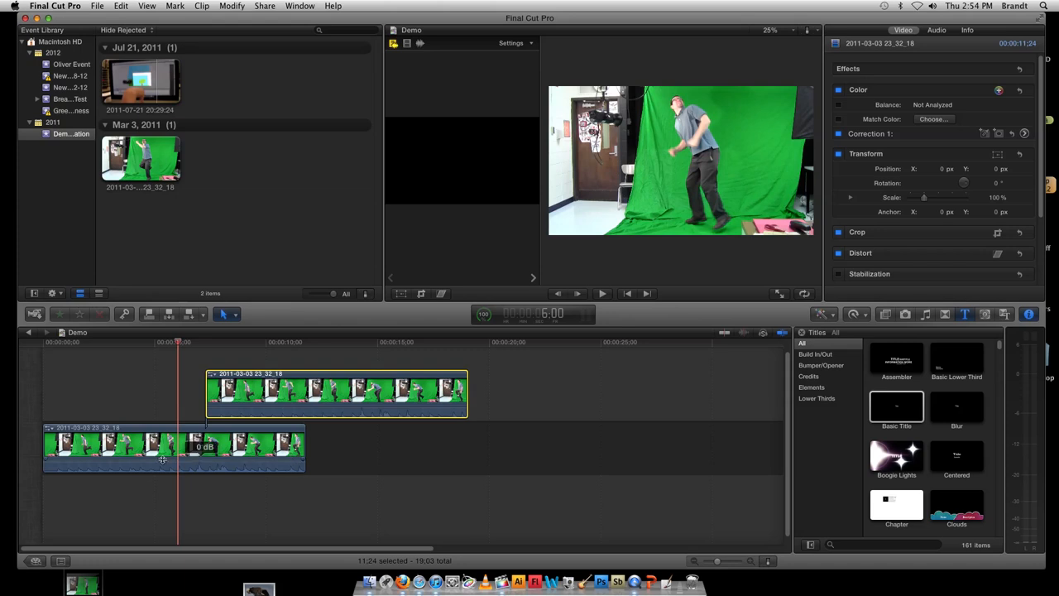
click(778, 418)
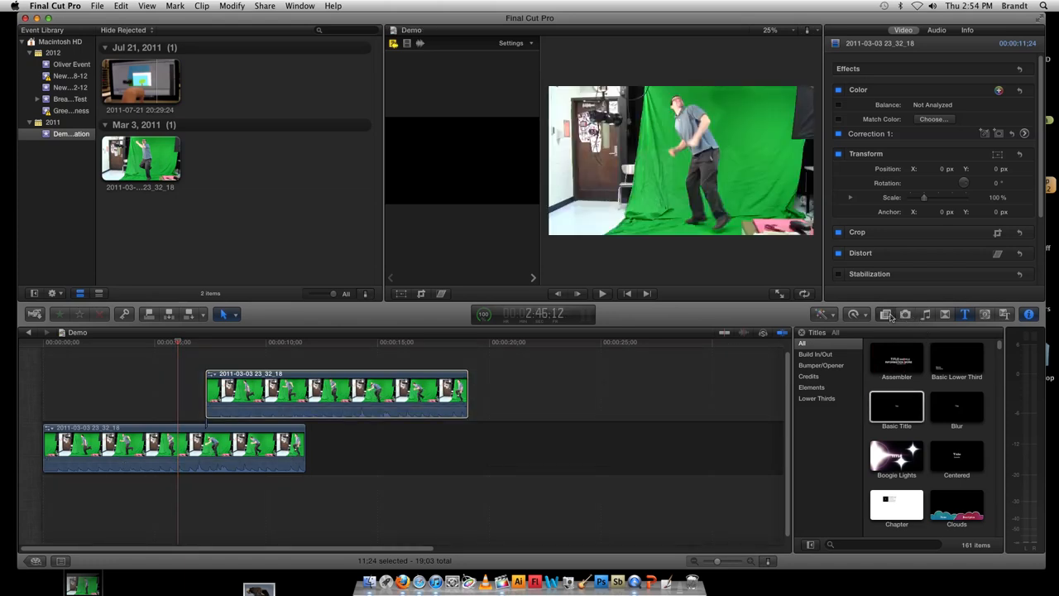
- Apply the Keyer effect from the Keying category to both the connected clip and the clip below it
click(887, 314)
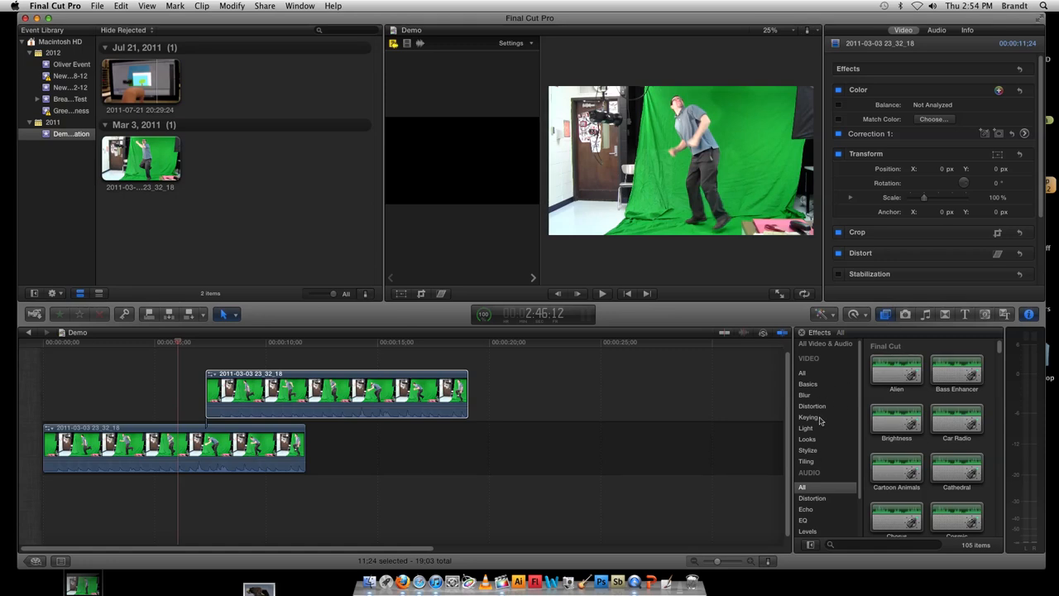
click(818, 420)
drag(953, 364, 445, 395)
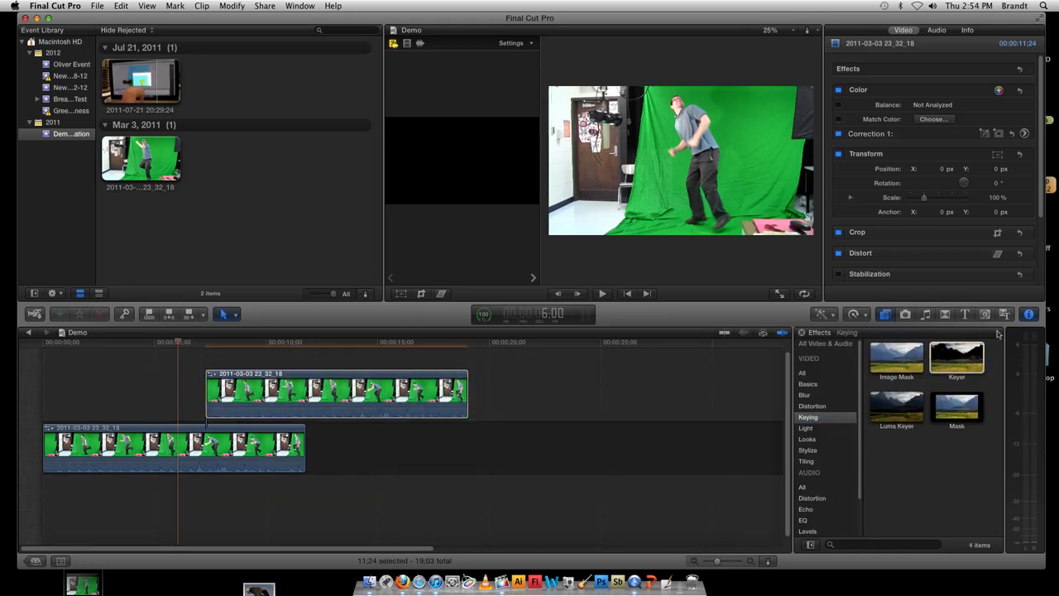
drag(955, 361, 194, 461)
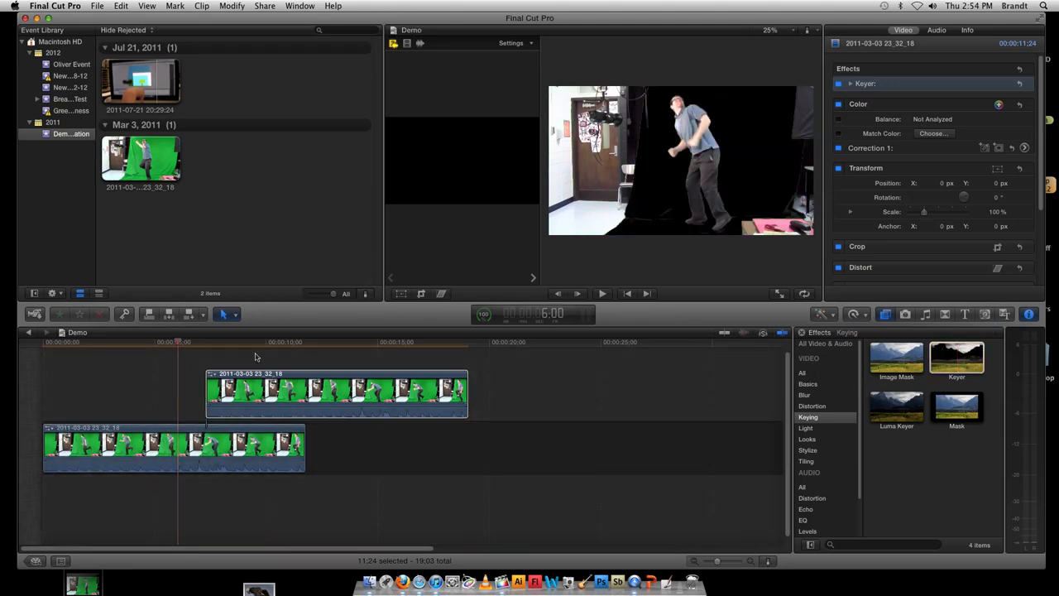
- Check the keyed composite at 9:20 and 10:28, and delete the upper connected clip
click(259, 450)
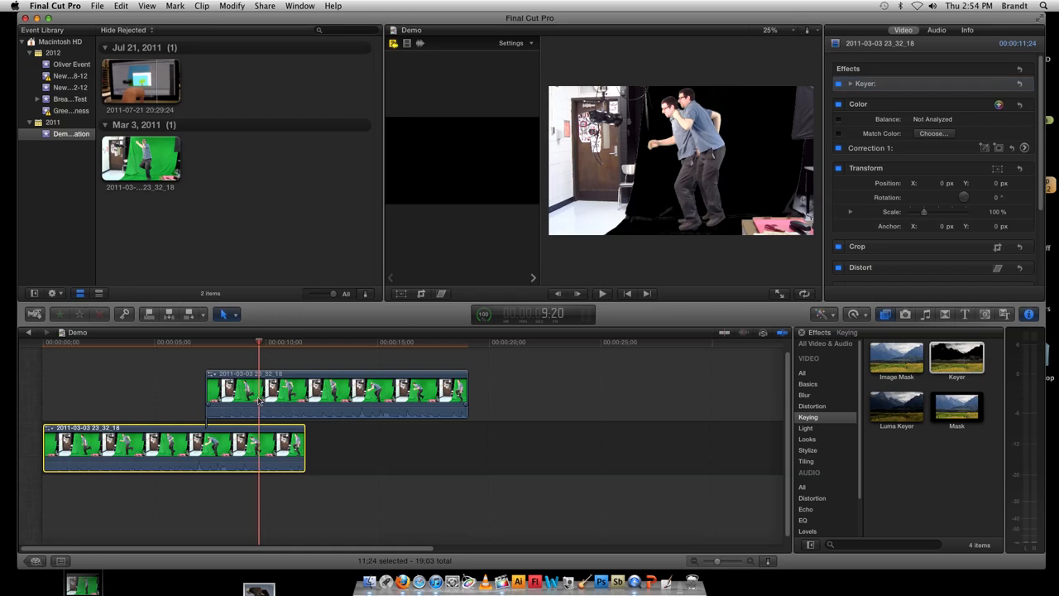
click(289, 393)
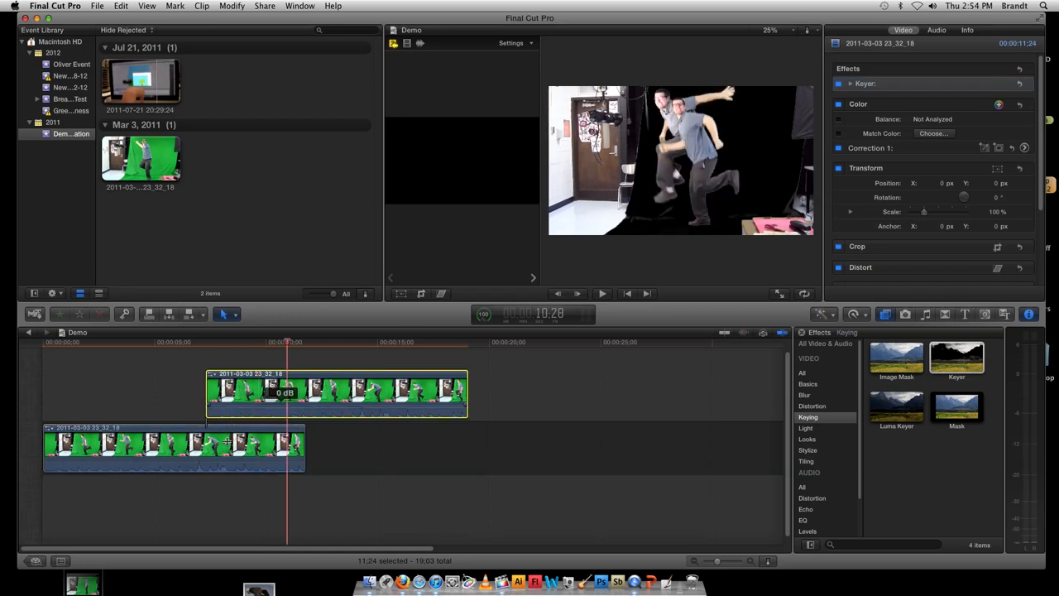
key(Delete)
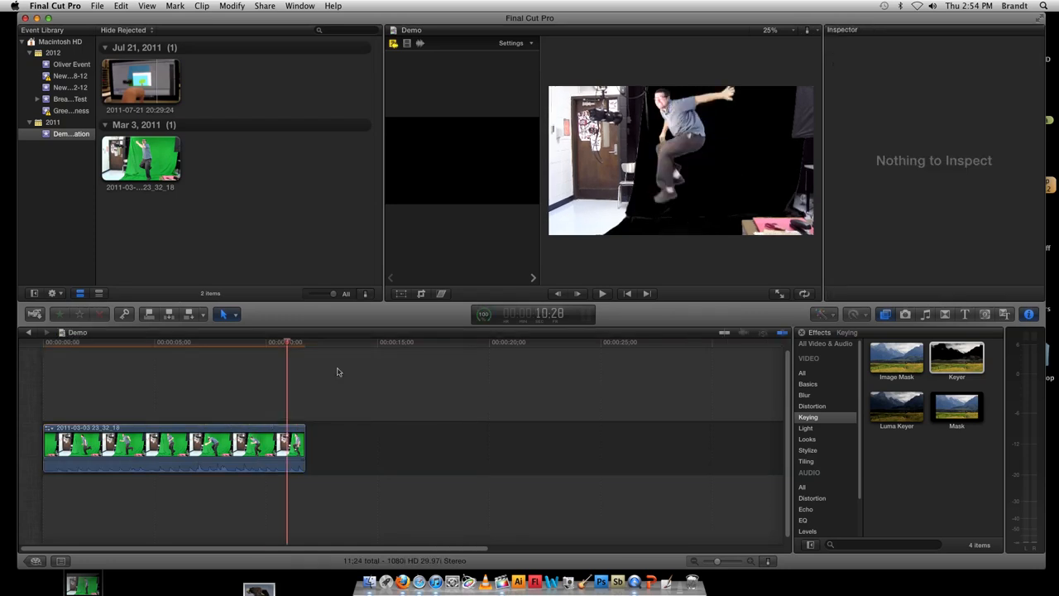
- Crop the keyed clip from its left and right edges closely around the man, and preview it with the Transform controls active
click(428, 293)
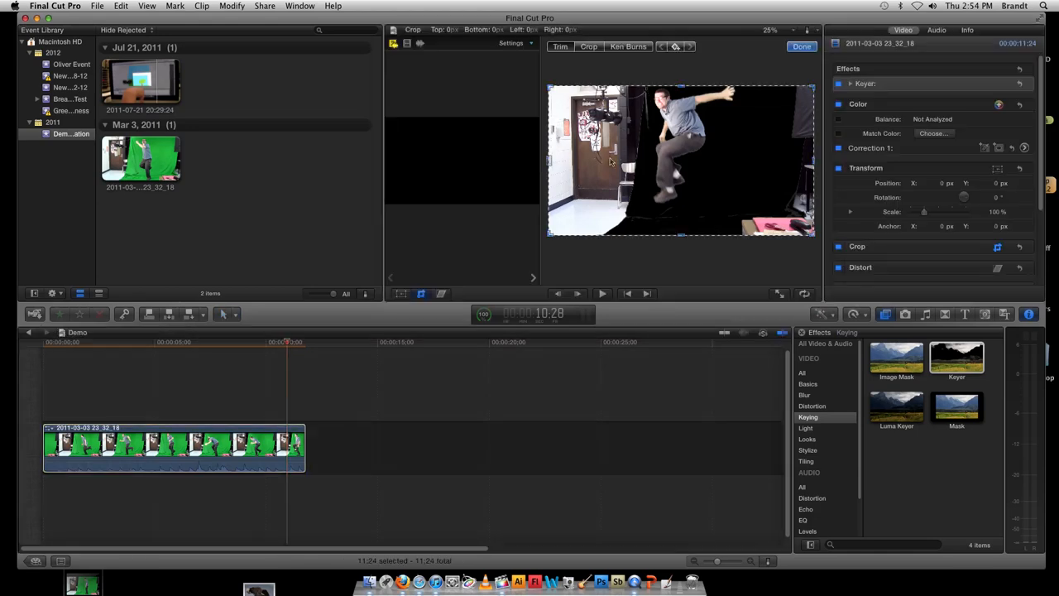
drag(551, 160, 646, 160)
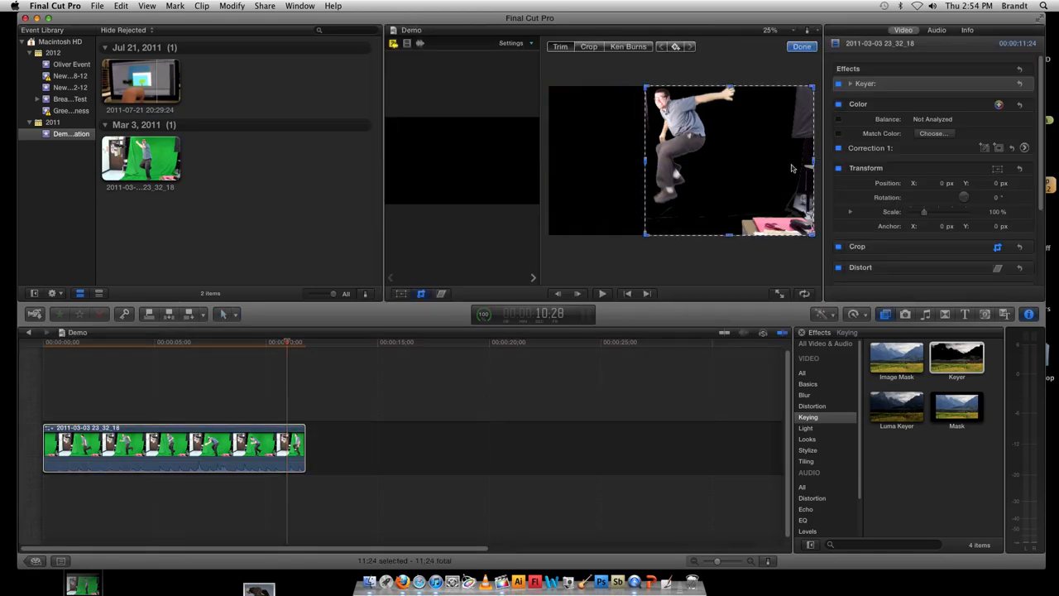
drag(815, 163, 740, 161)
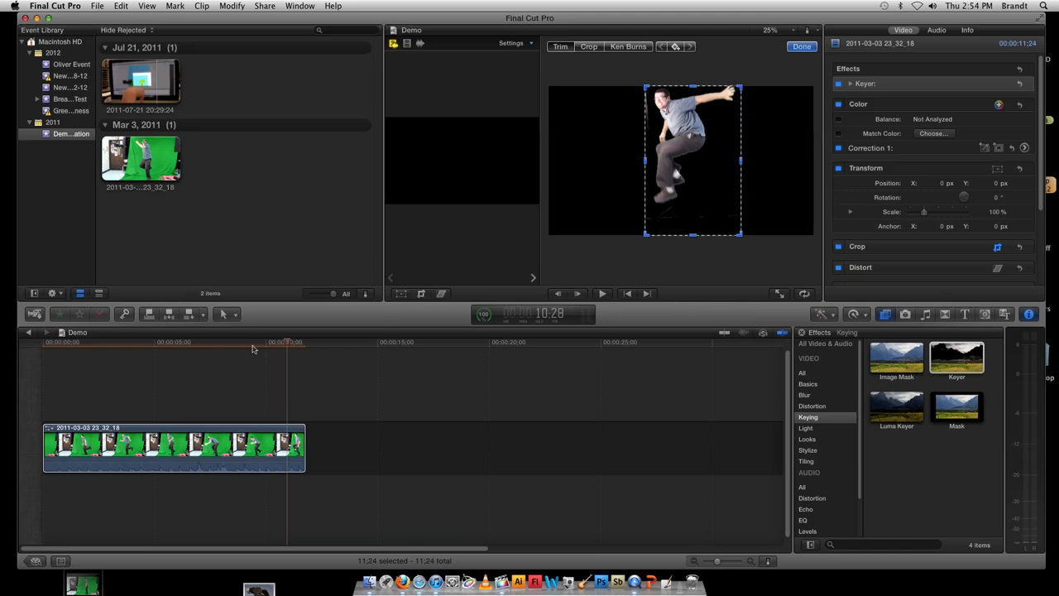
click(403, 293)
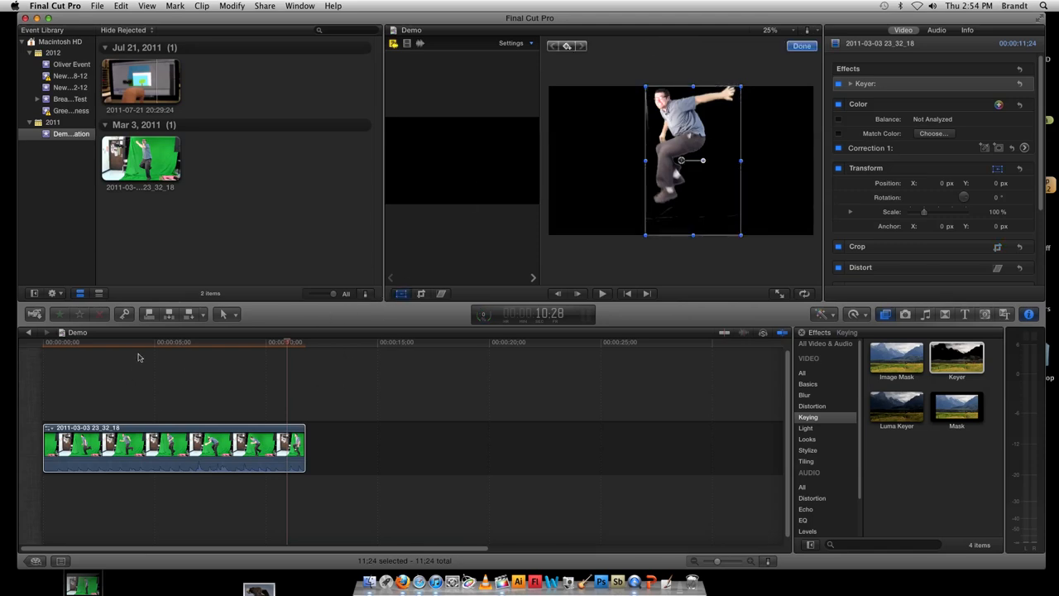
drag(94, 349, 193, 355)
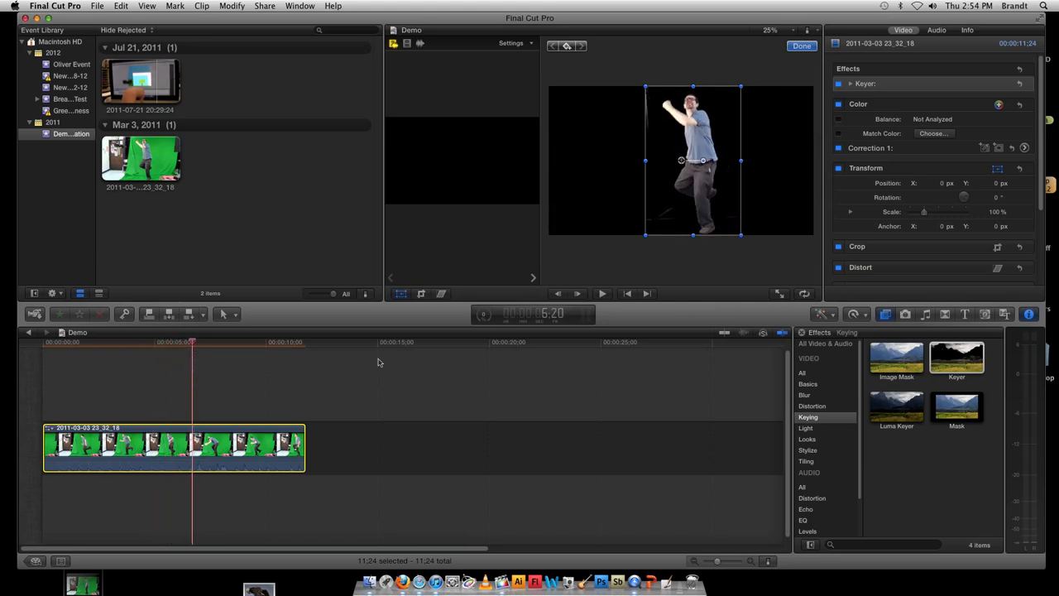
- Try the Kaleidoscope tiling effect on the keyed clip in playback, and undo it
click(837, 416)
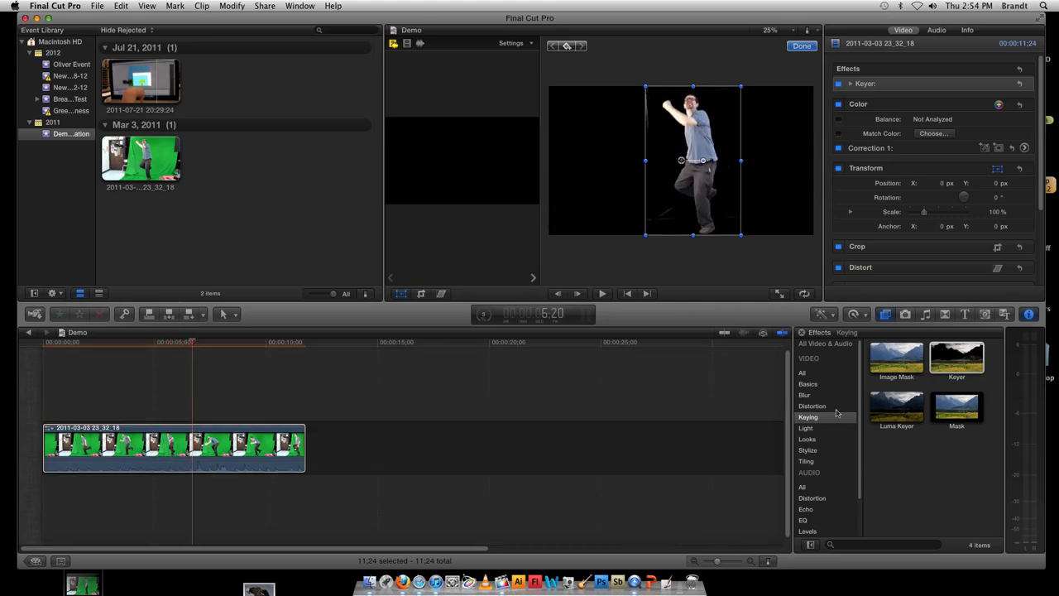
click(809, 462)
drag(905, 368, 289, 456)
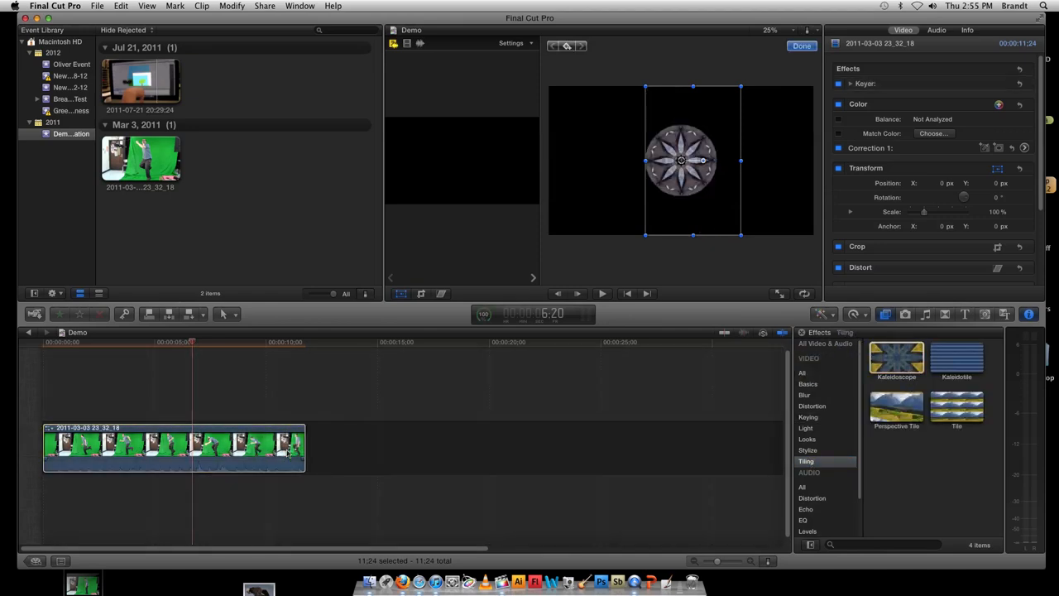
click(100, 342)
key(space)
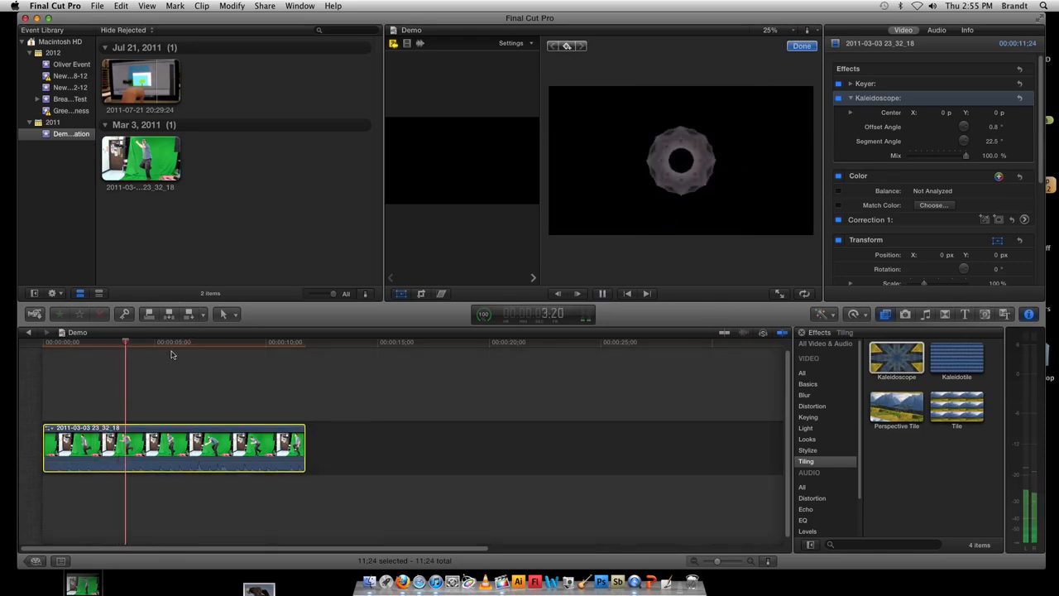
key(space)
key(super+z)
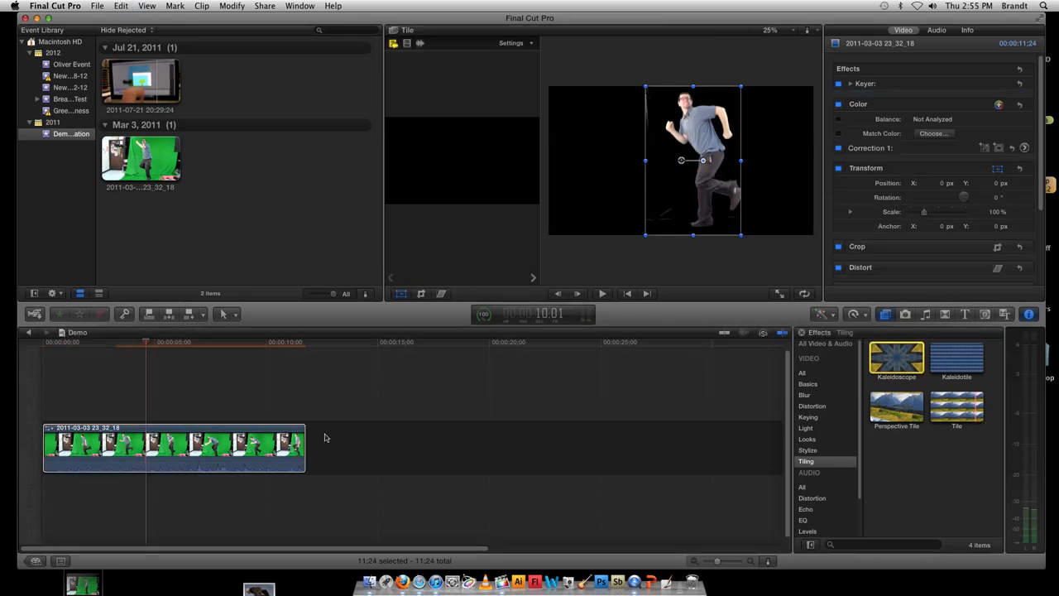
- Try the Tile effect on the keyed clip in playback, and undo it
drag(957, 408, 278, 451)
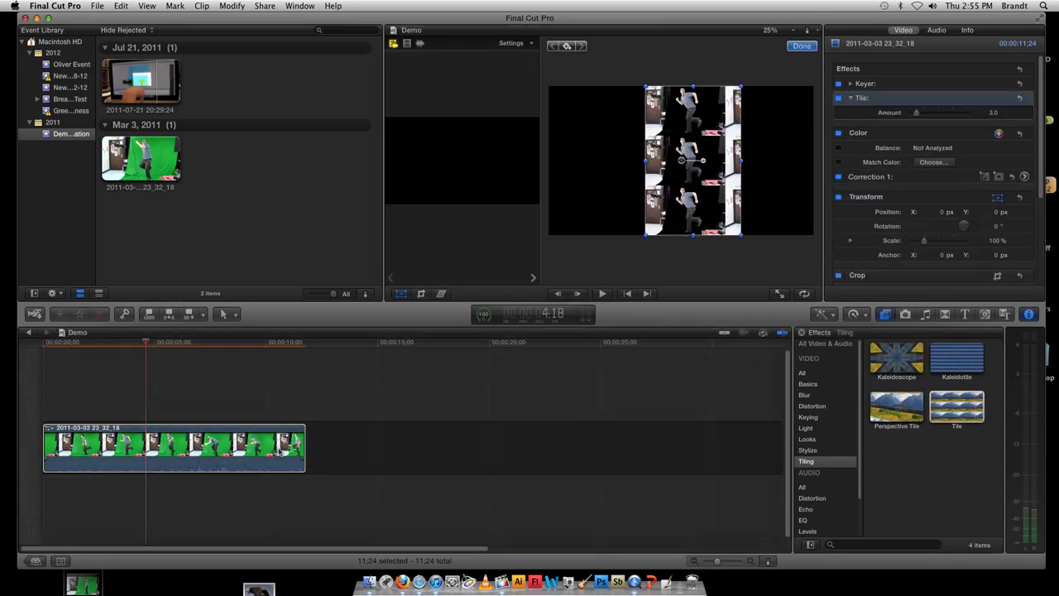
key(space)
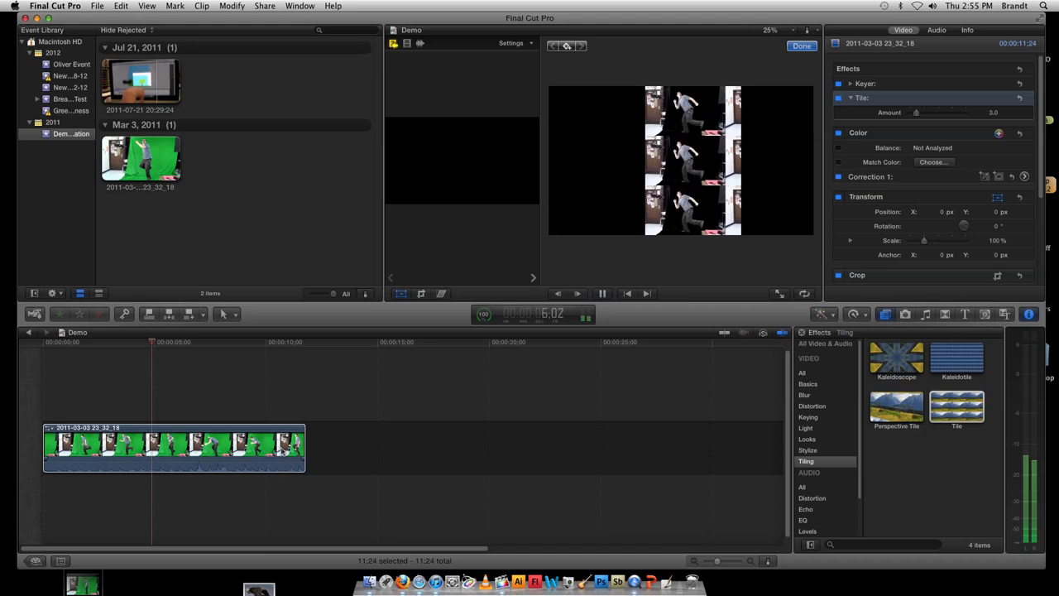
key(space)
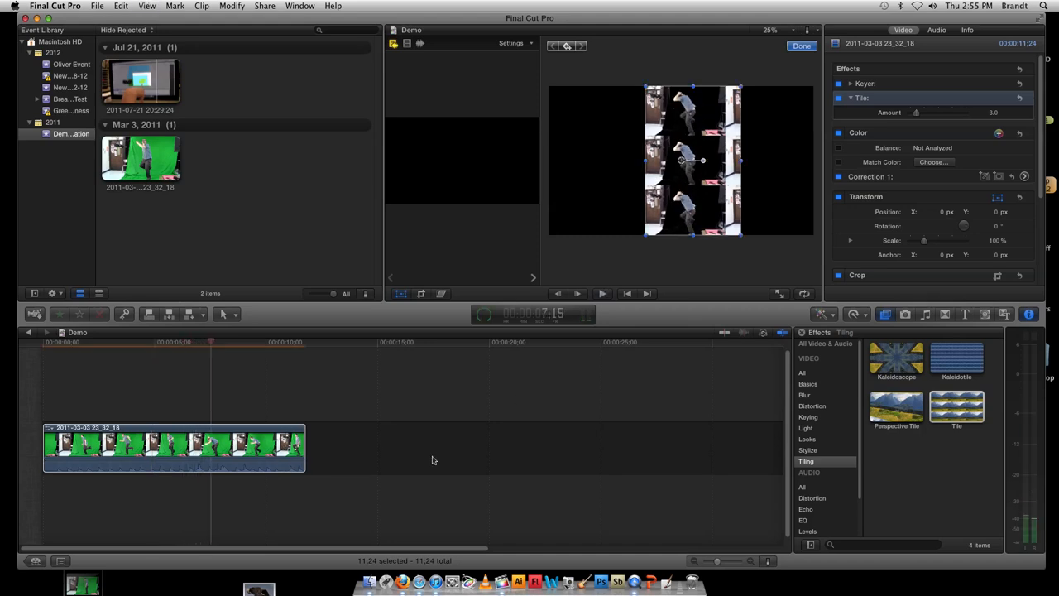
key(super+z)
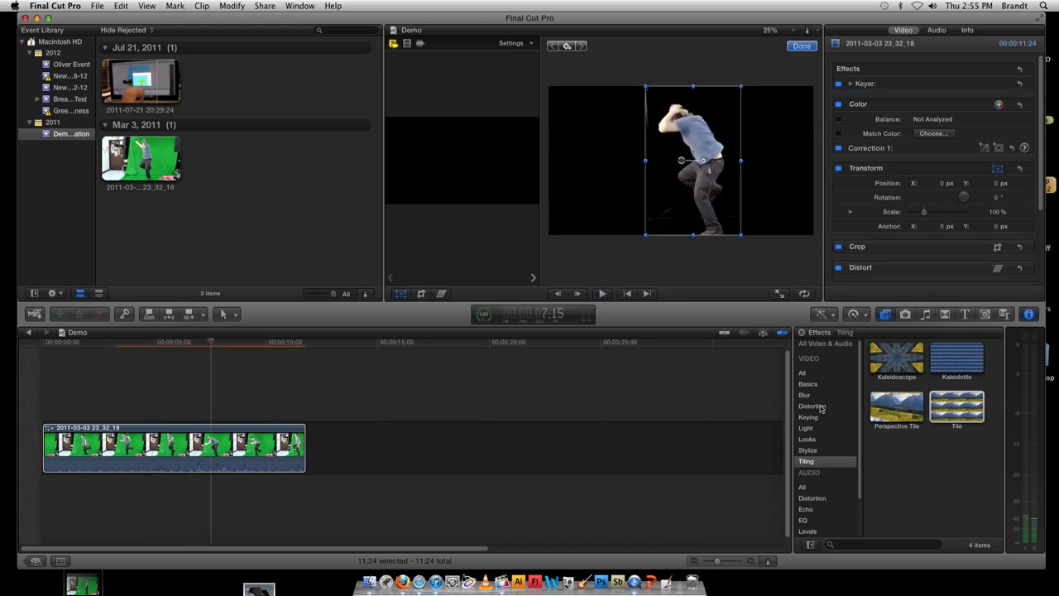
- Try the Cross Hatch effect from the Stylize category on the keyed clip in playback, and remove it
click(816, 451)
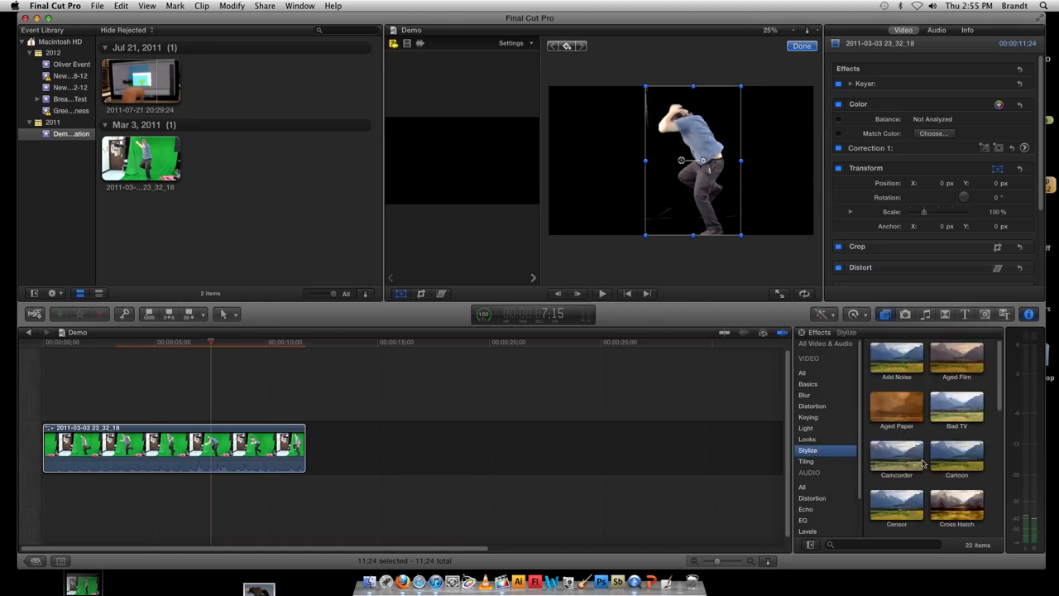
scroll(944, 472, down, 3)
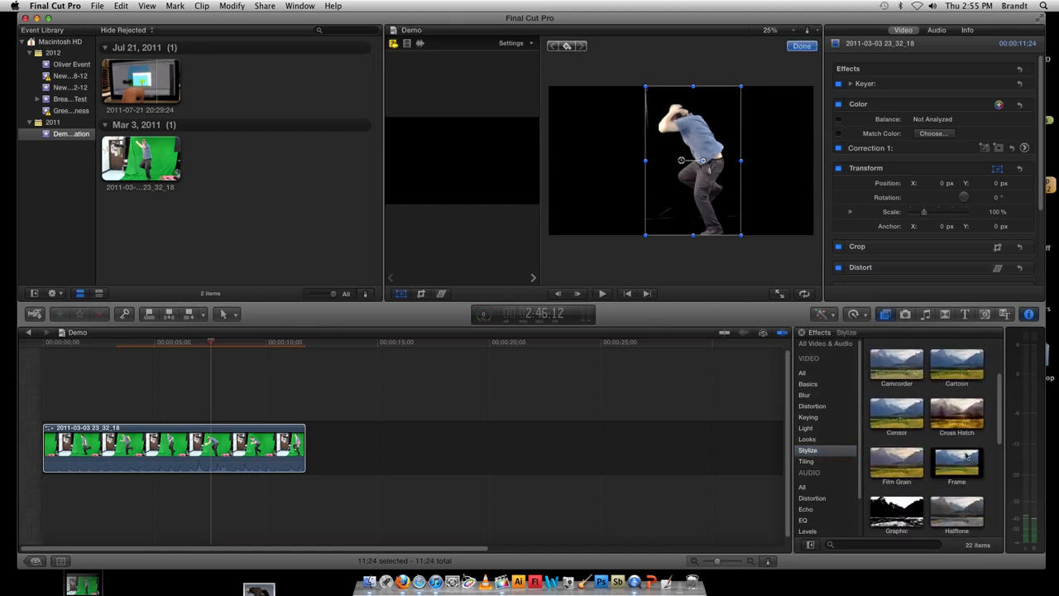
mouse_move(958, 412)
mouse_down()
mouse_move(422, 427)
mouse_move(219, 446)
mouse_move(245, 451)
mouse_up()
drag(208, 346, 132, 345)
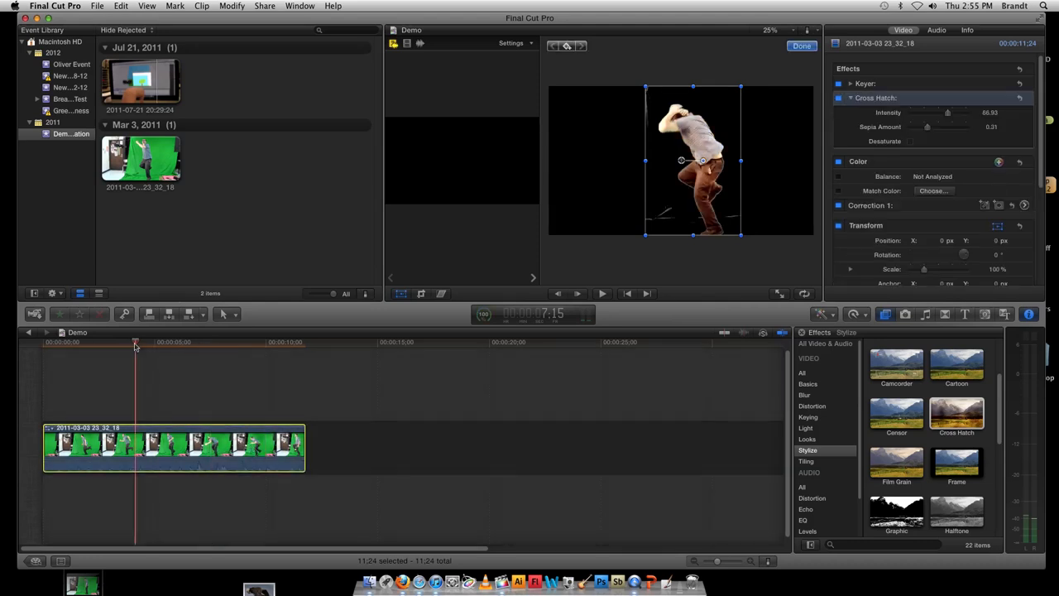
key(space)
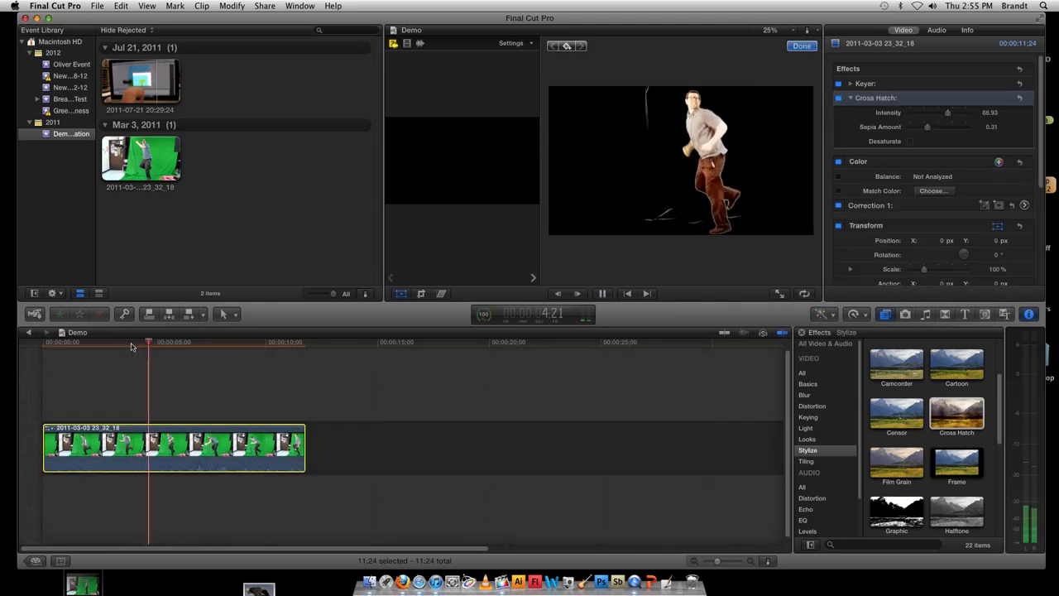
key(space)
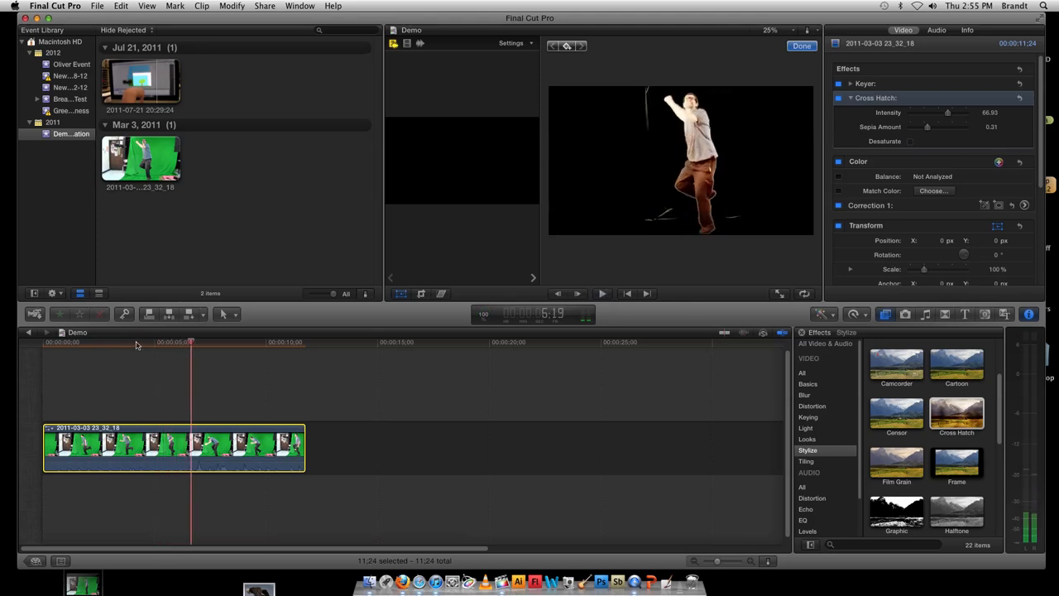
key(Delete)
- Browse the audio effects in the Specialized, Spaces and Modulation categories
scroll(823, 497, down, 3)
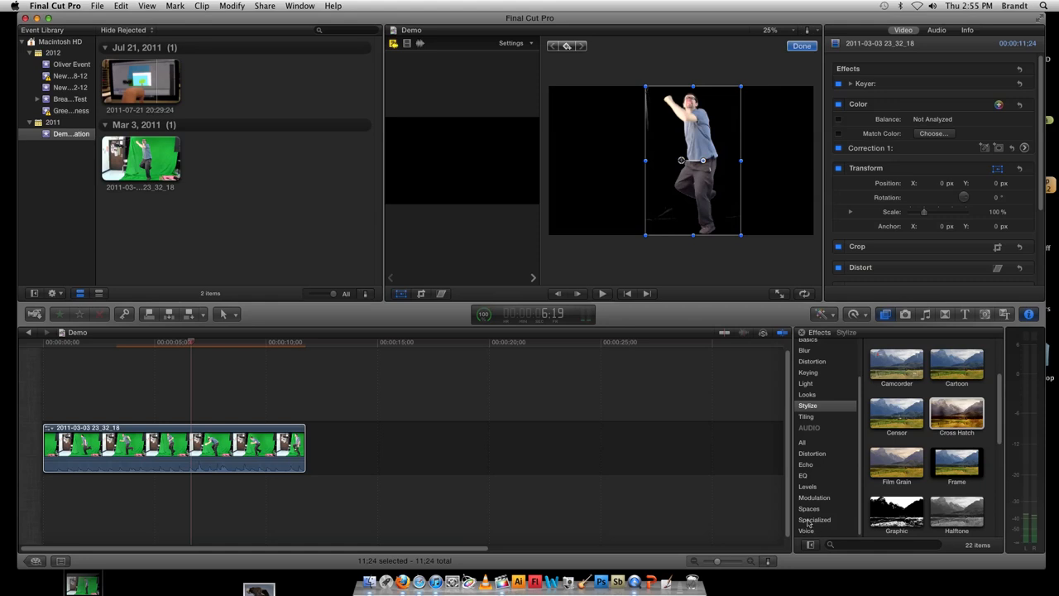
click(826, 519)
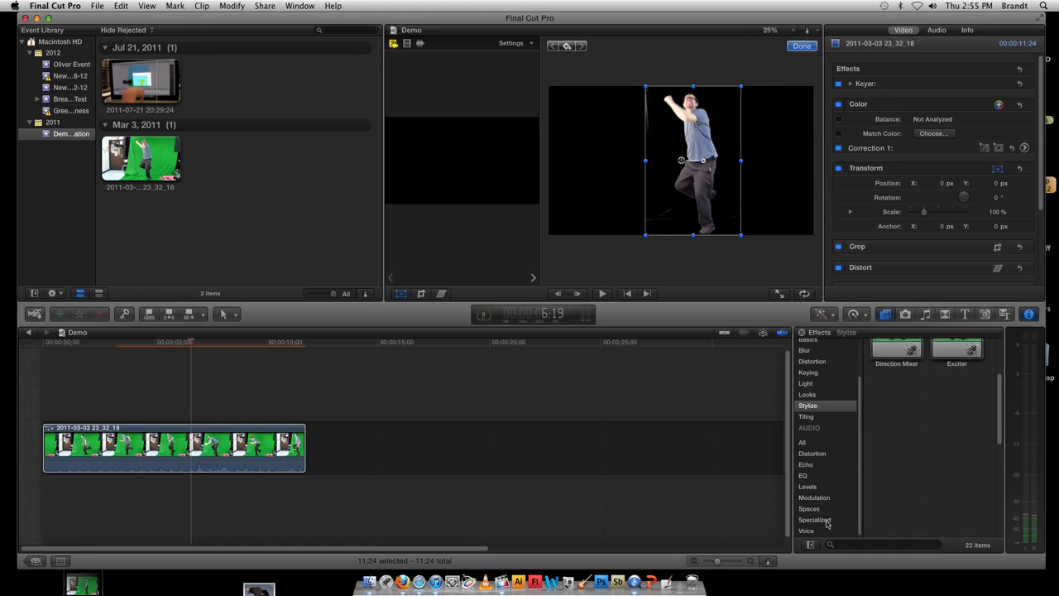
click(817, 510)
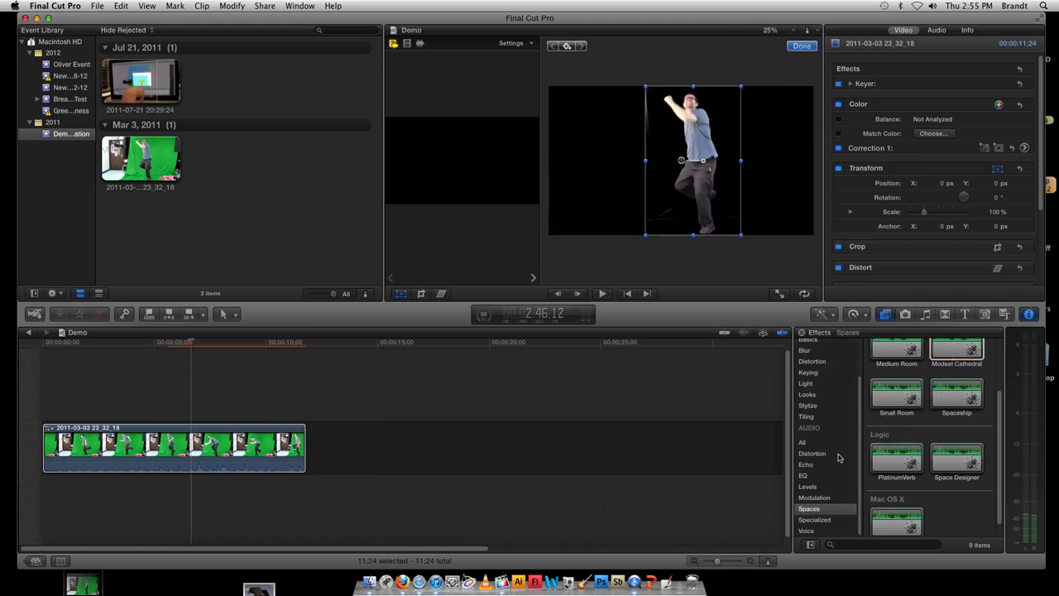
click(814, 497)
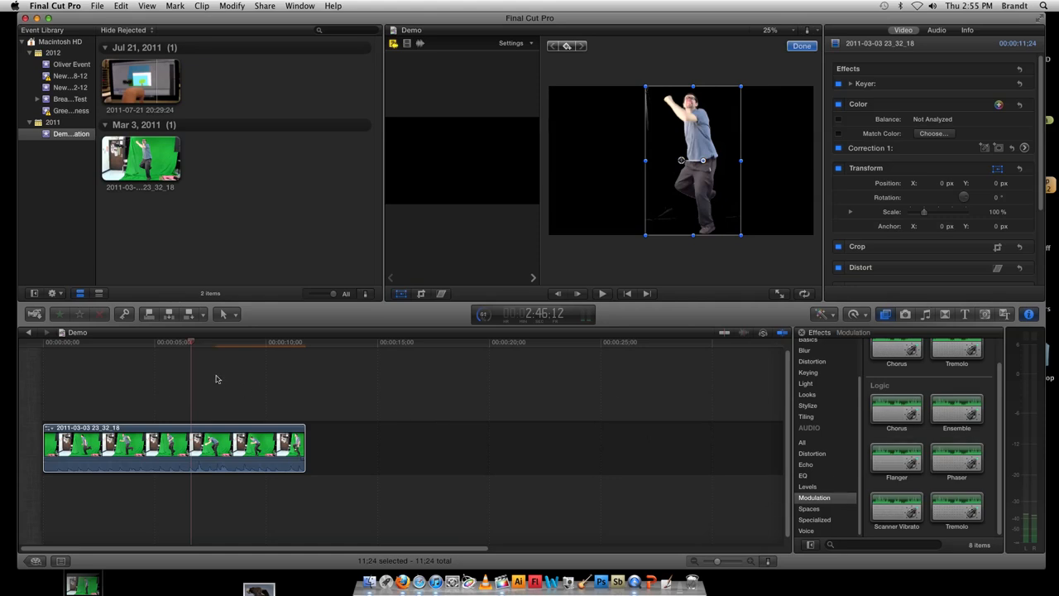
- Select the keyed clip in the timeline and show its retime editor
drag(99, 345, 55, 345)
click(860, 332)
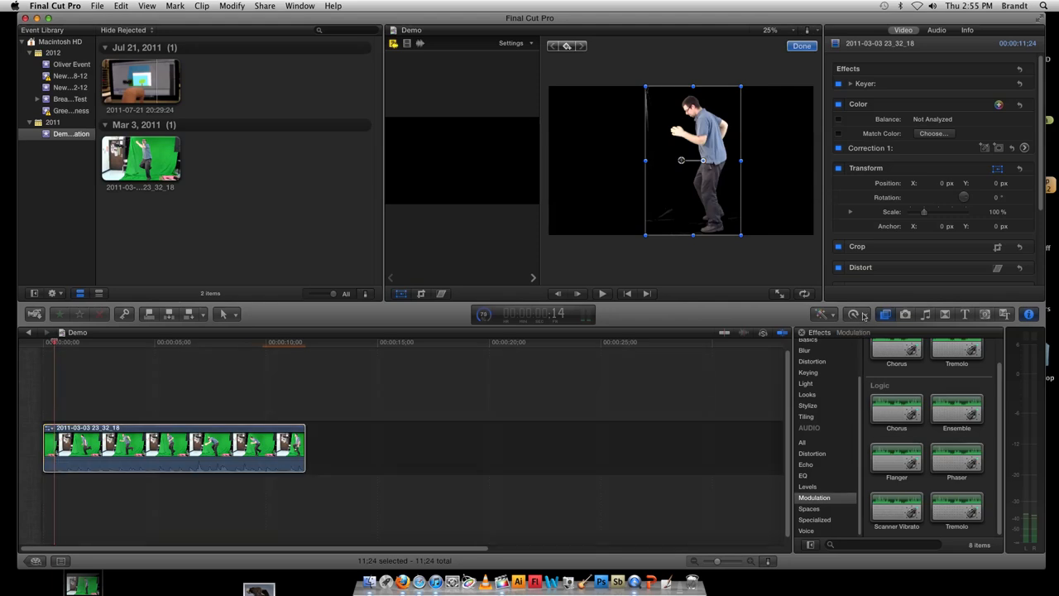
click(855, 314)
click(867, 318)
click(252, 440)
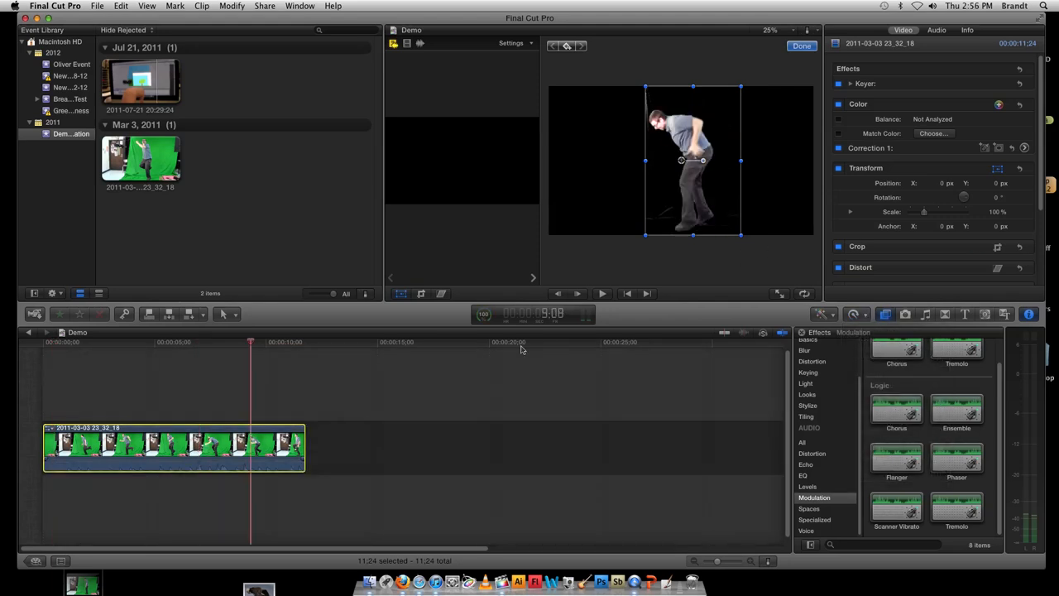
click(855, 317)
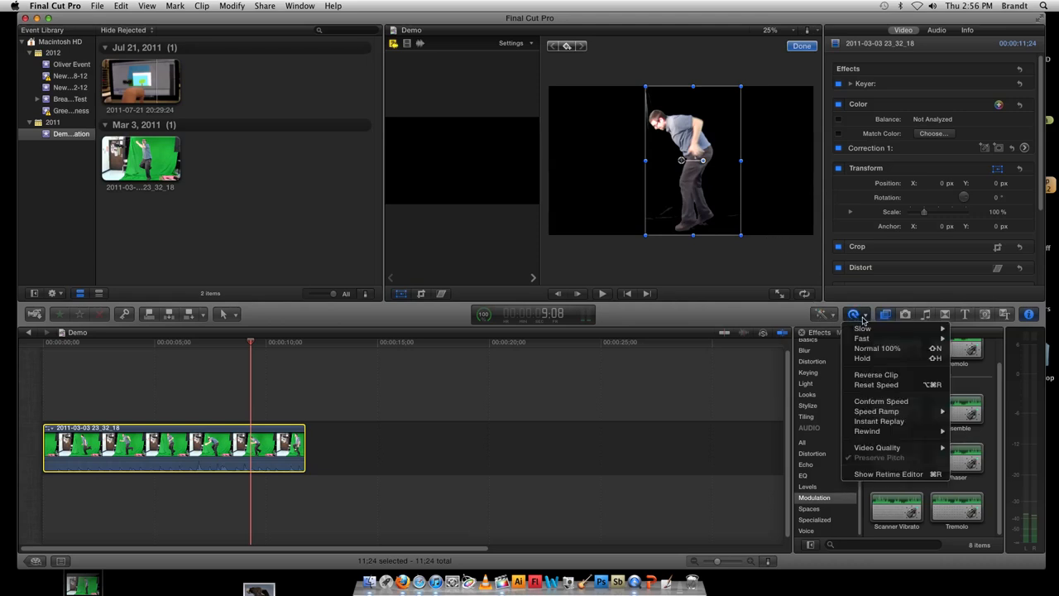
click(894, 474)
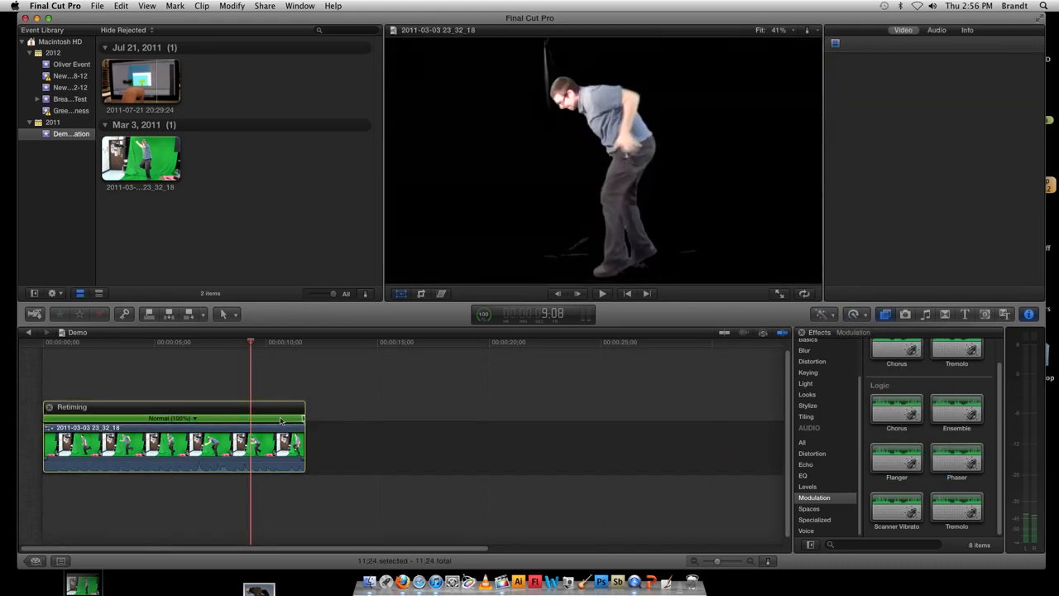
- Stretch the clip's retiming bar to slow it to about 78%, and play the slowed clip
drag(301, 420, 379, 419)
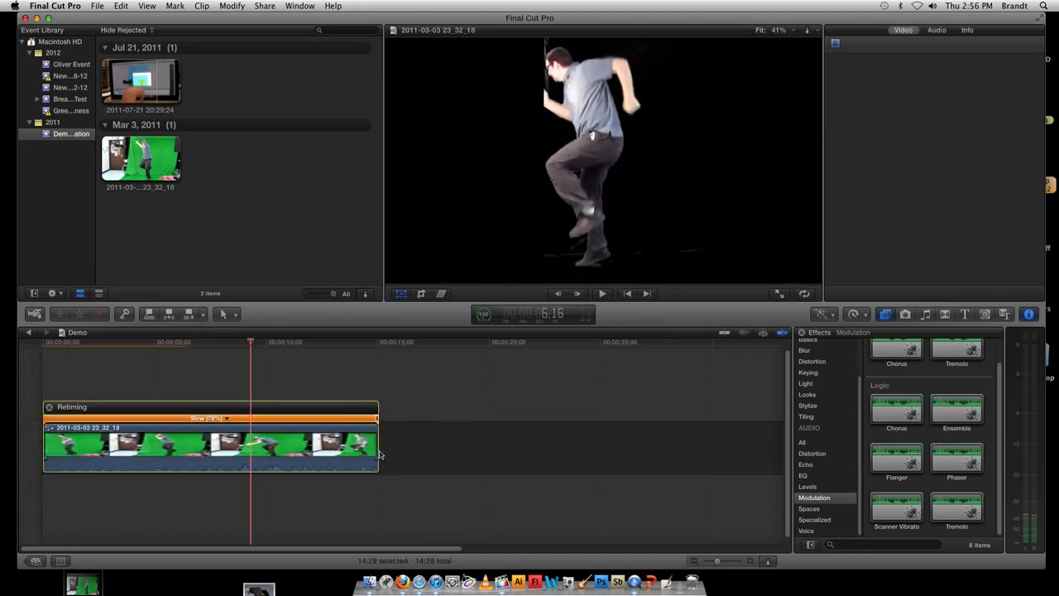
click(107, 343)
key(space)
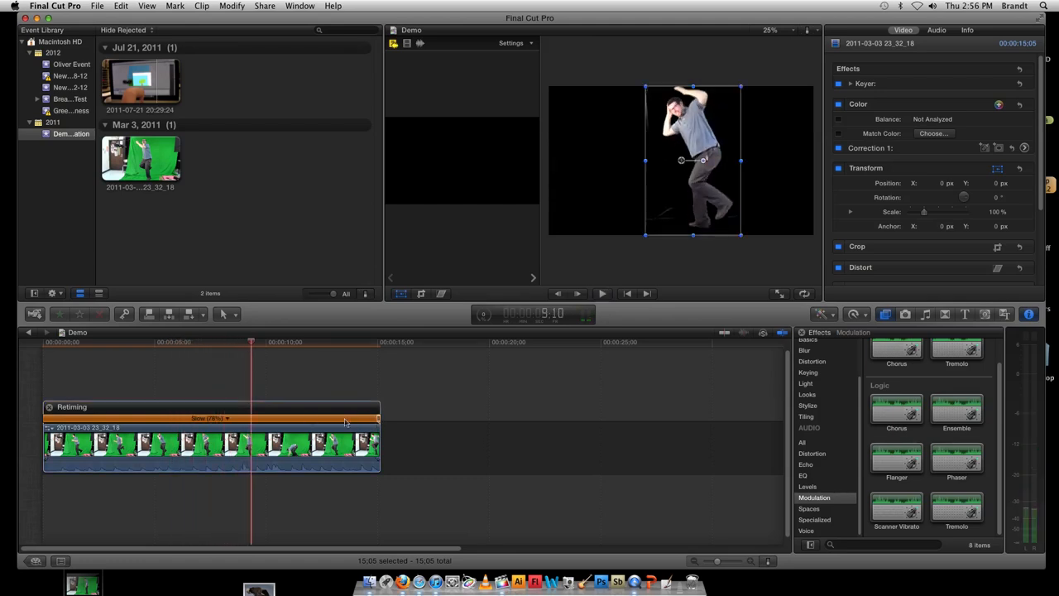
- Shorten the clip's retiming bar to speed it up to about 224%, and preview it from near its start
drag(377, 418, 159, 418)
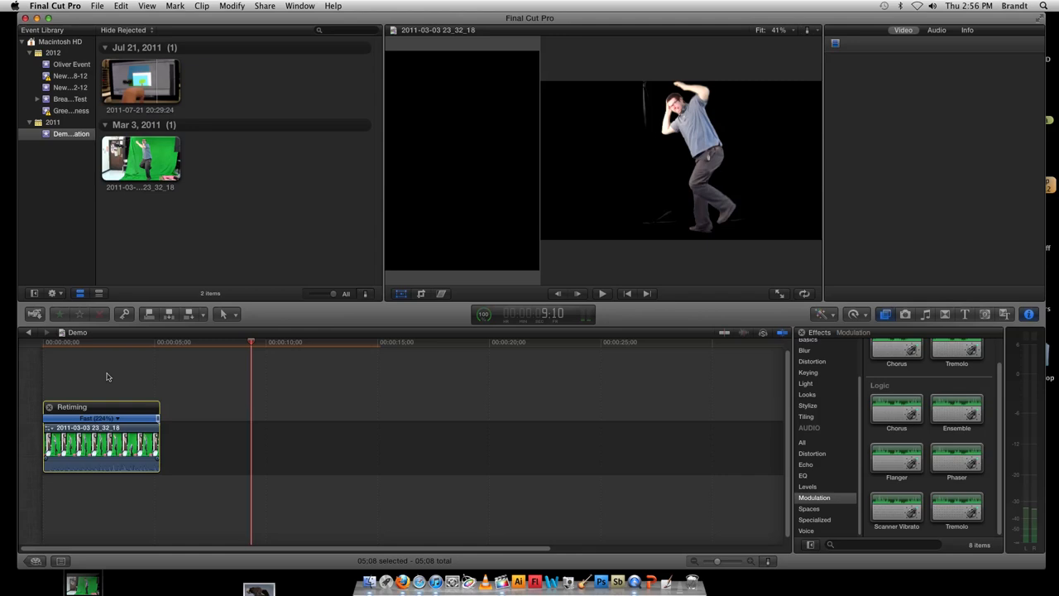
click(57, 344)
key(space)
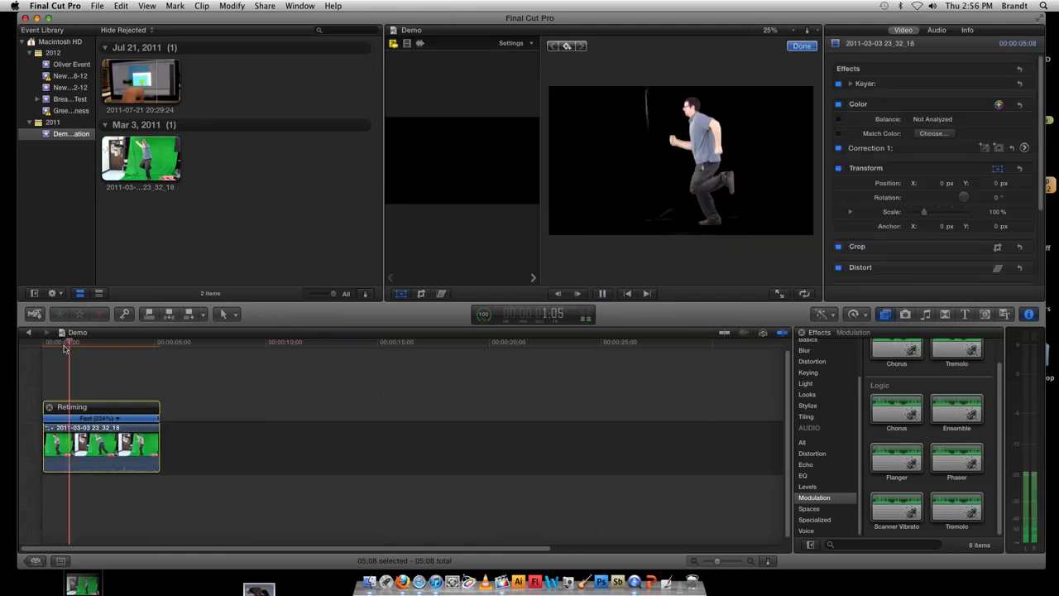
key(space)
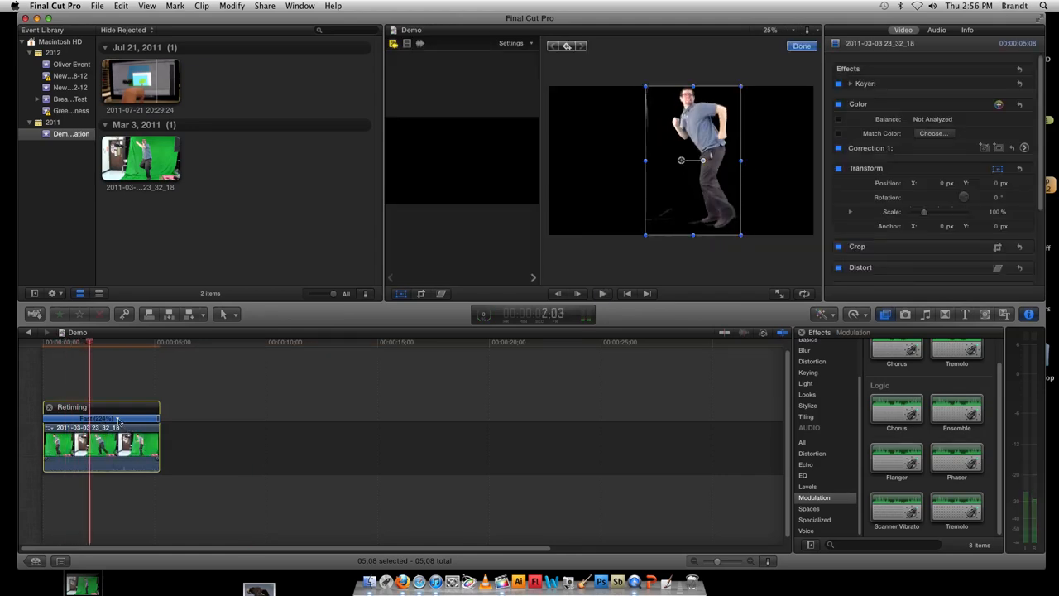
- Turn off Preserve Pitch for the sped-up clip and listen to it in playback from near the start
click(118, 422)
click(101, 419)
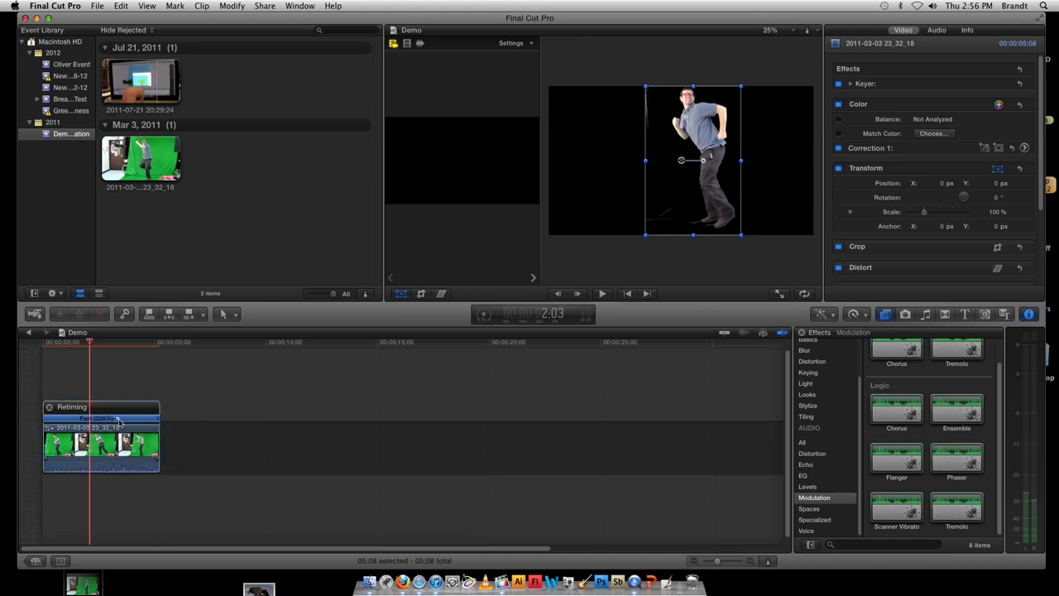
click(118, 419)
click(120, 412)
click(865, 315)
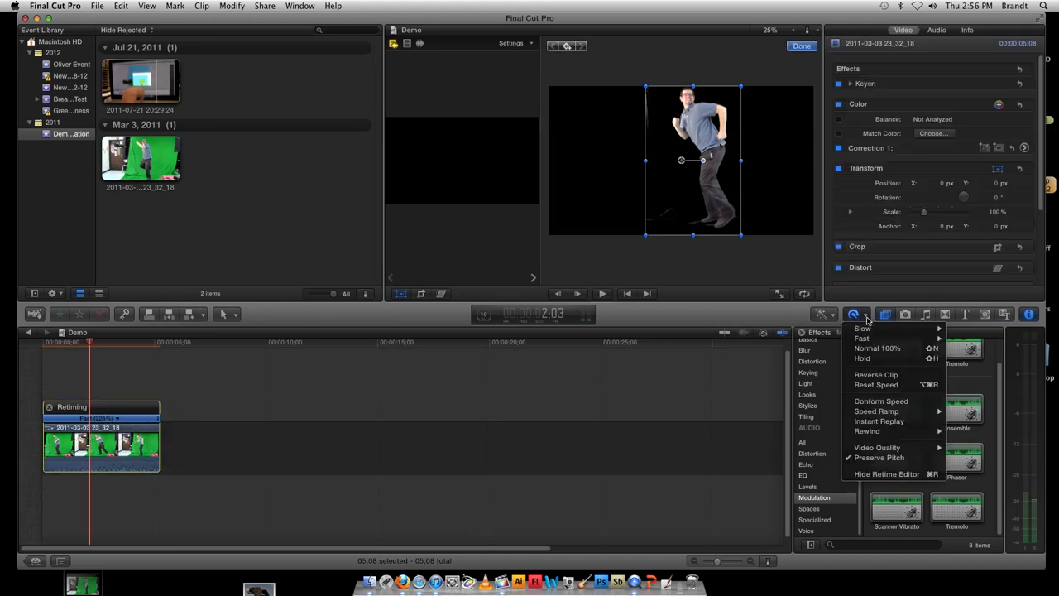
click(859, 457)
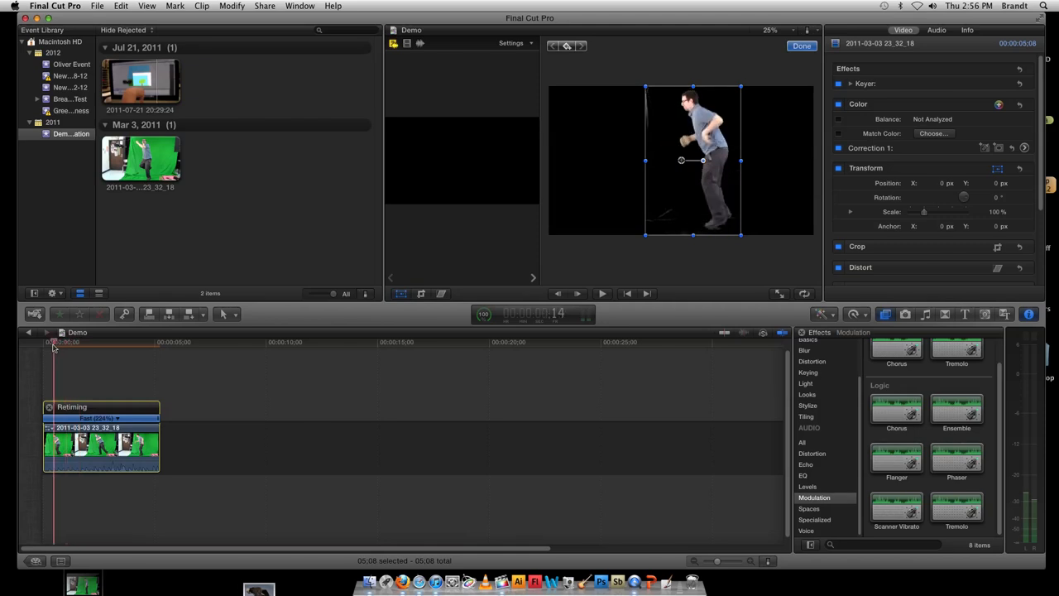
key(space)
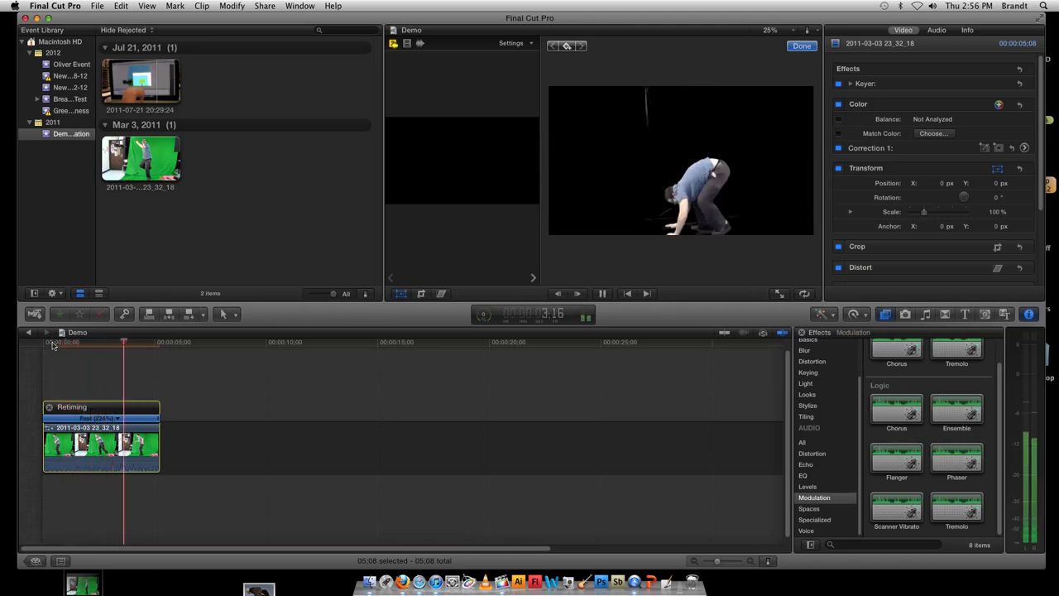
key(space)
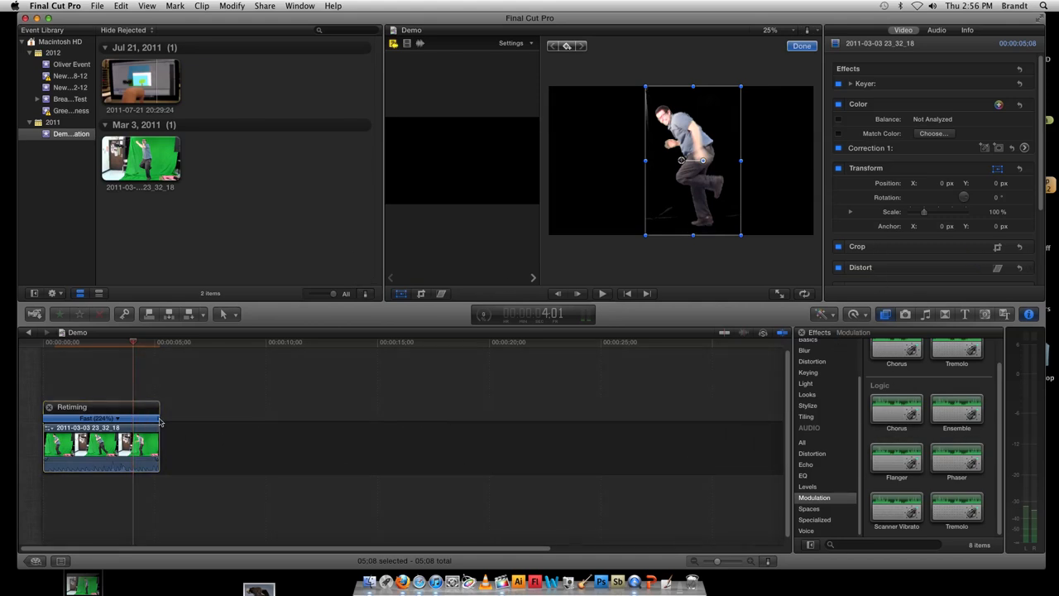
- Lengthen the clip's retiming bar to a speed of about 146%, reverse the clip, and preview it from the start
drag(161, 422, 221, 422)
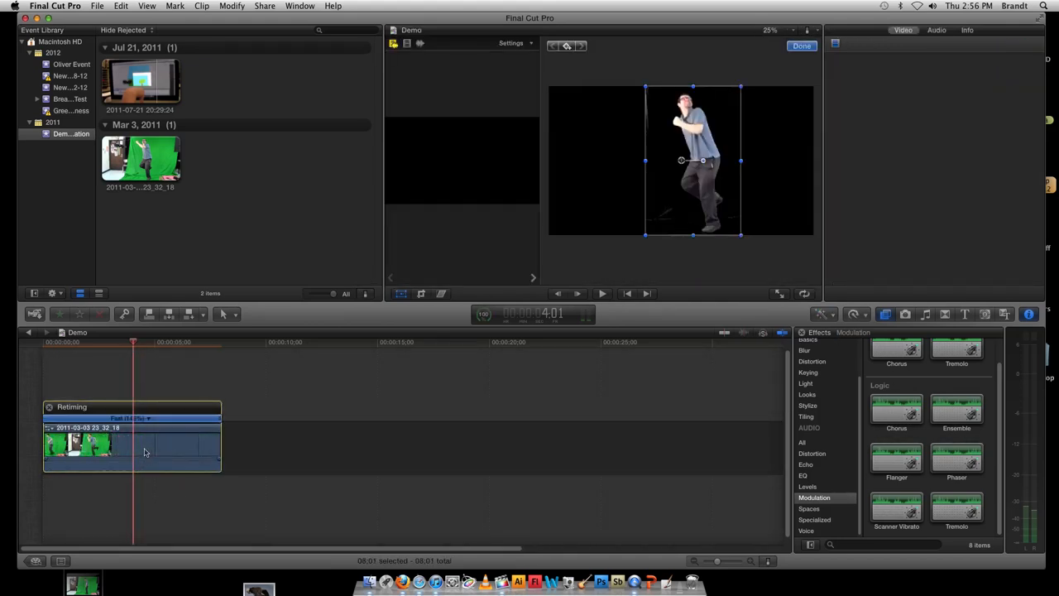
click(144, 451)
click(853, 316)
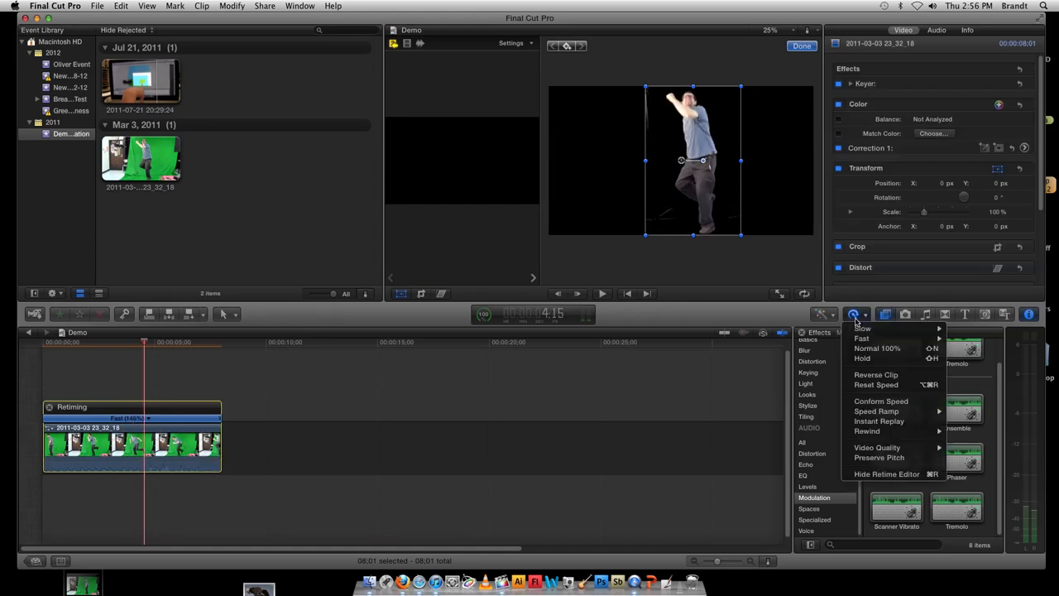
click(870, 376)
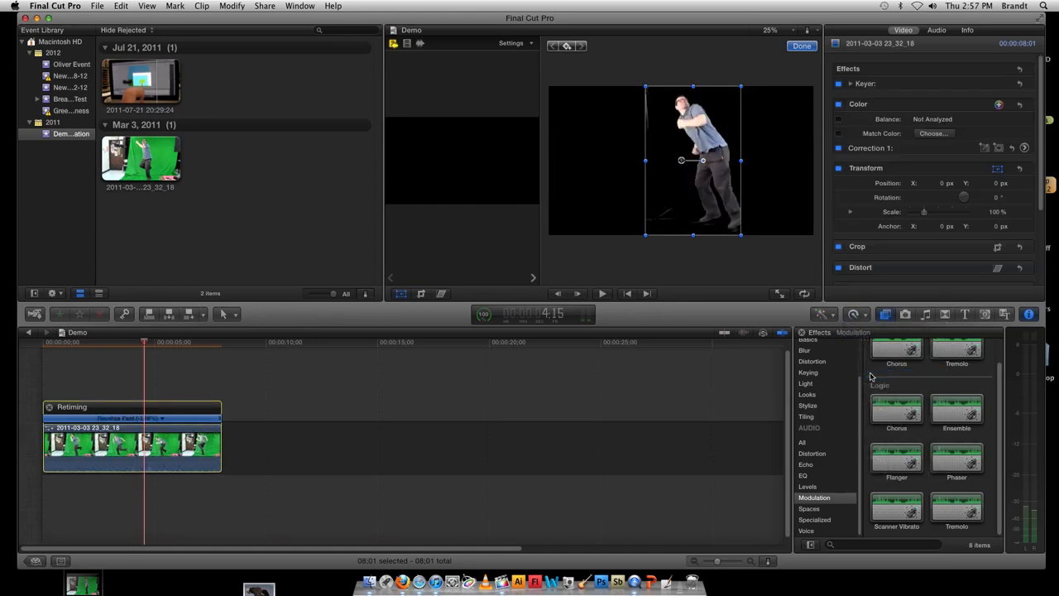
click(52, 354)
key(space)
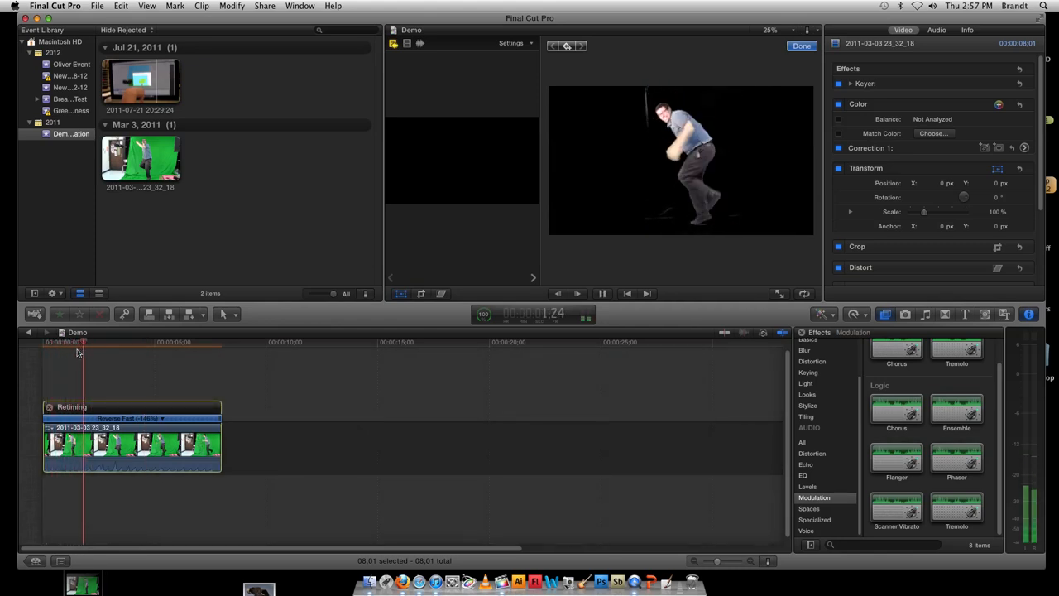
key(space)
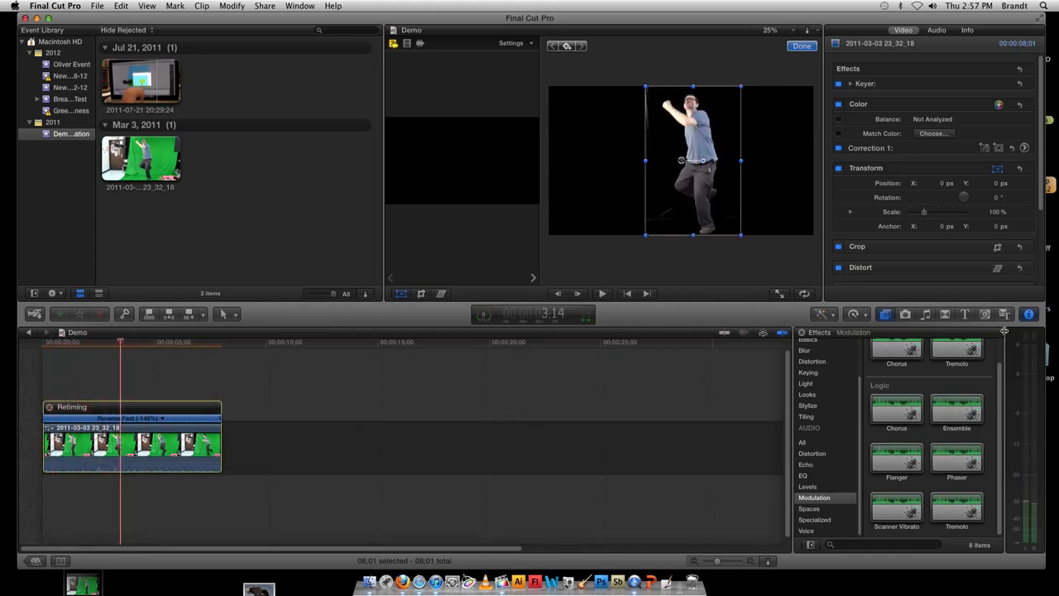
- Apply the Earthquake effect from the video Distortion category to the clip and preview it from the start
click(812, 361)
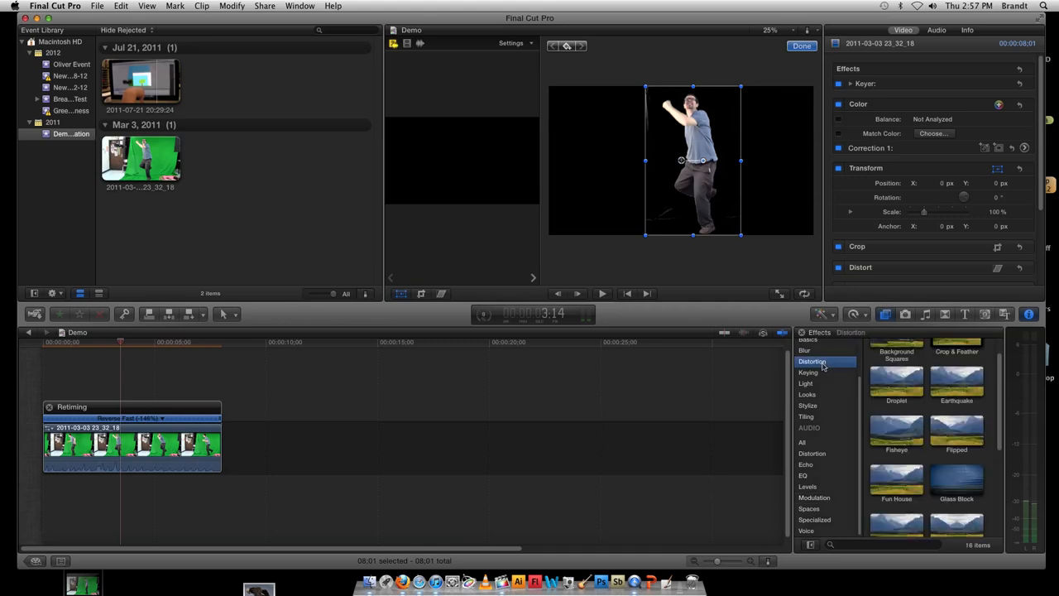
scroll(950, 434, up, 1)
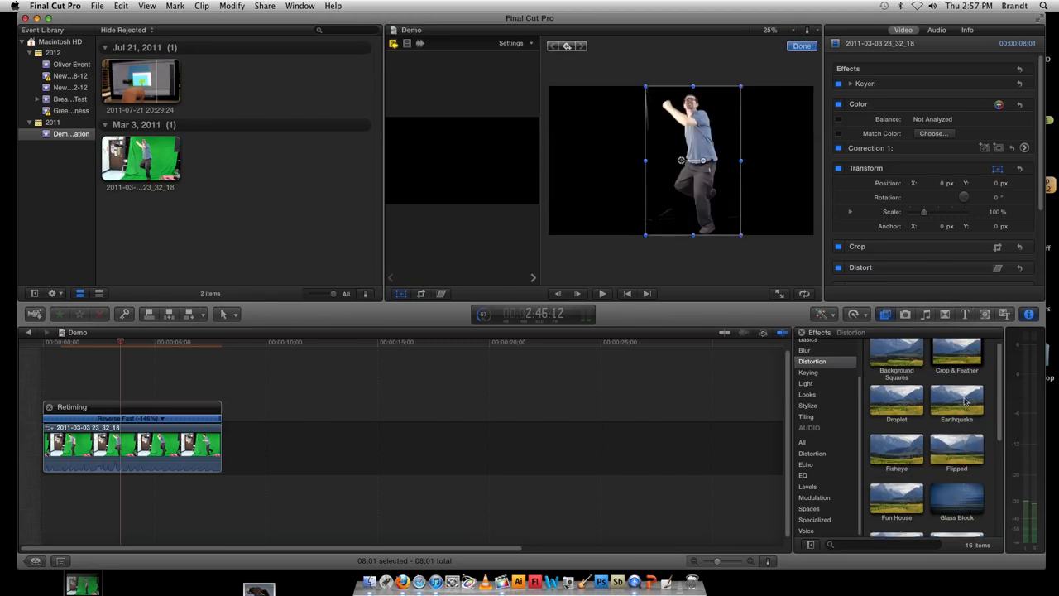
drag(957, 402, 150, 447)
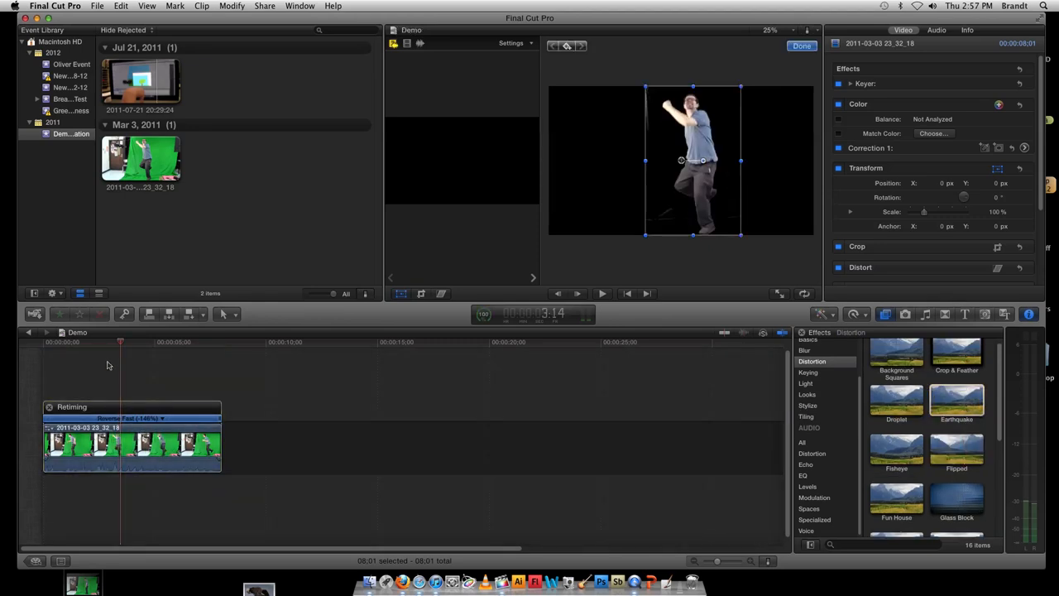
click(46, 346)
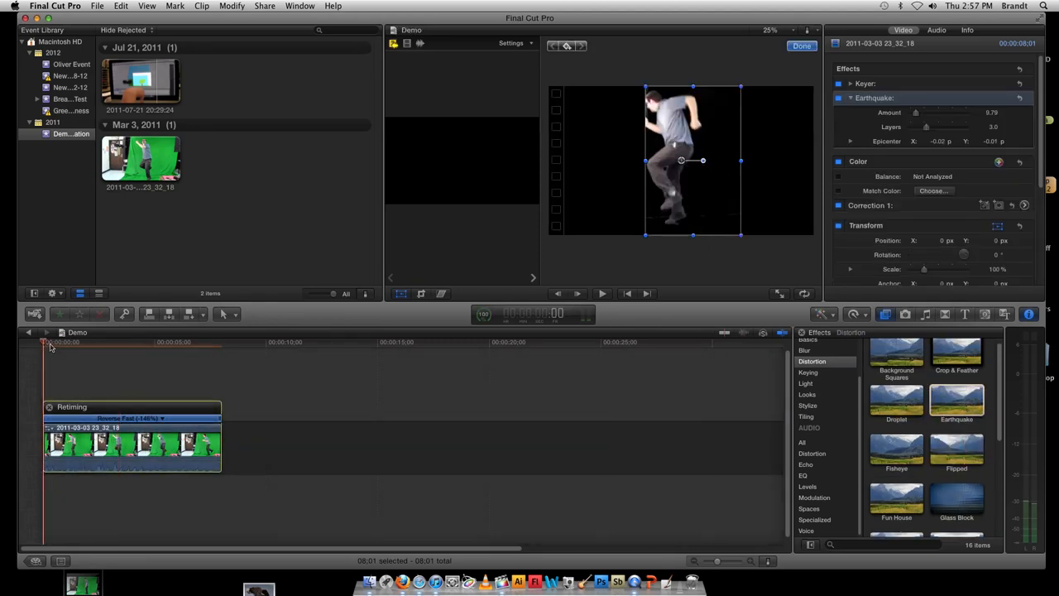
key(space)
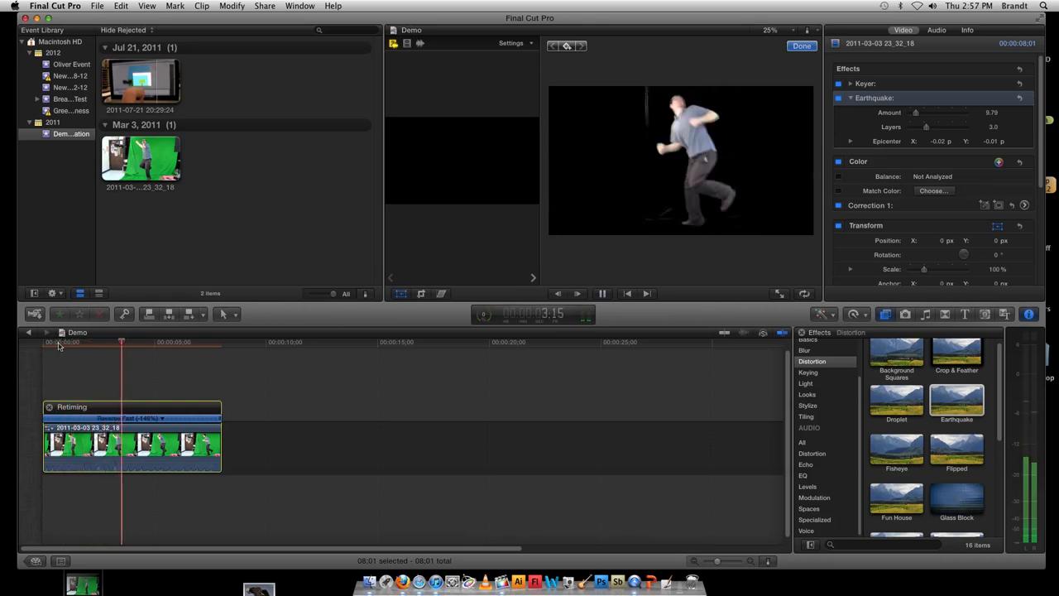
key(space)
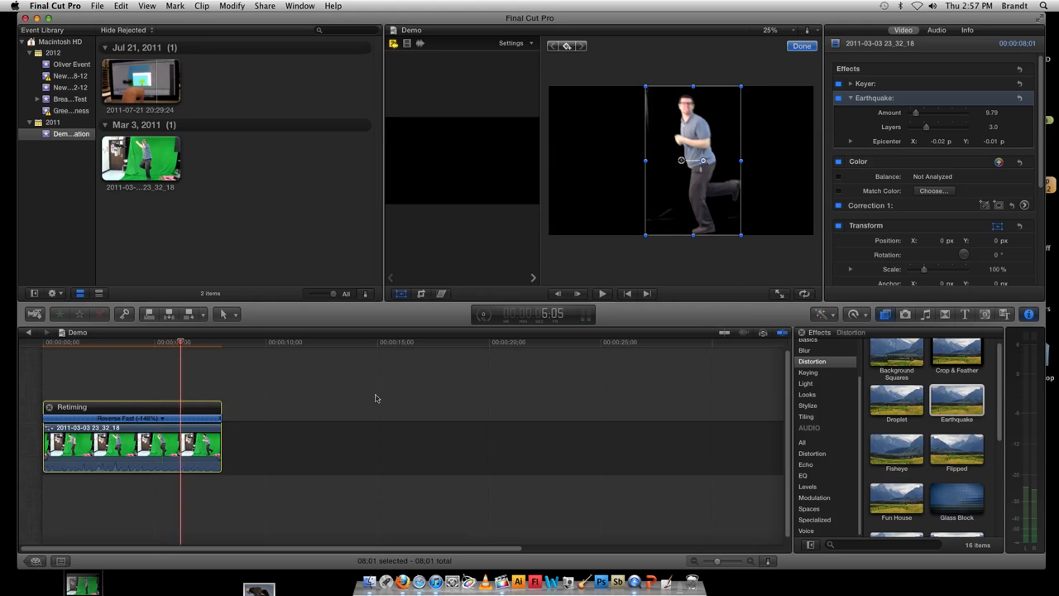
- Reverse the clip again so it runs forward, and preview it
click(854, 315)
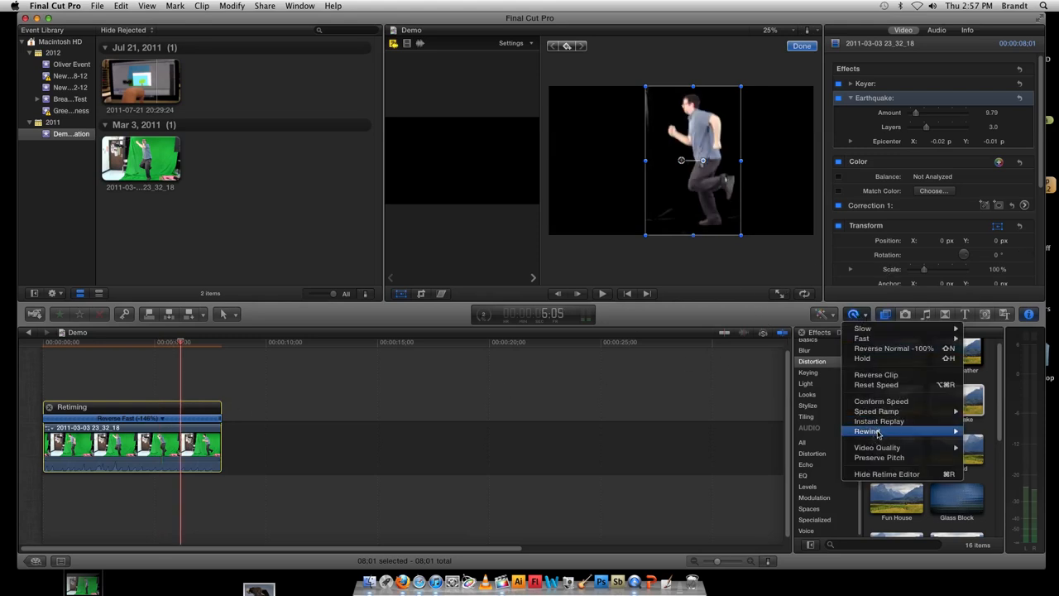
click(875, 374)
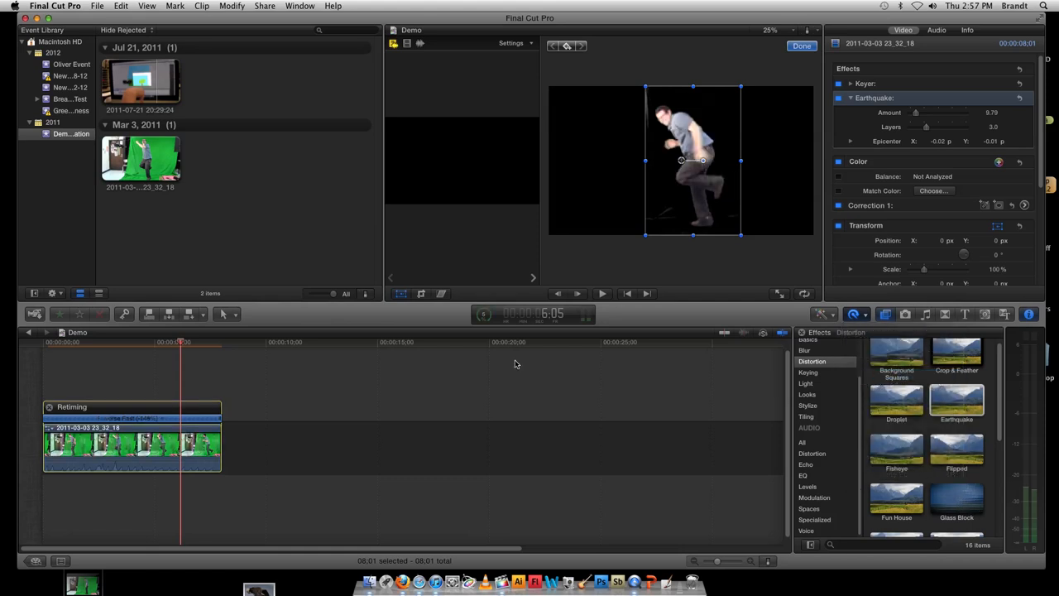
key(space)
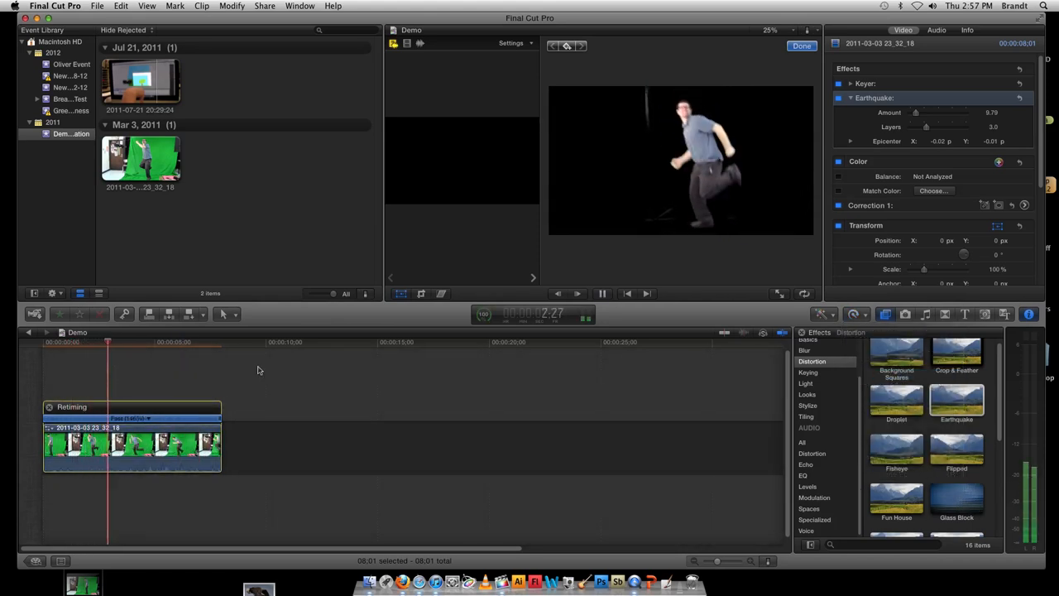
key(space)
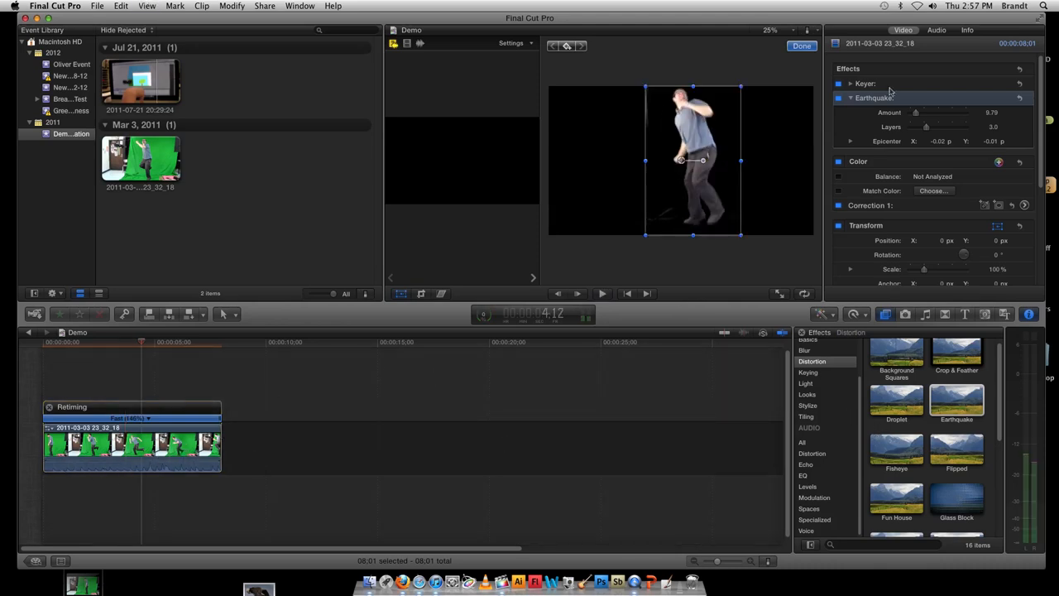
- Hide the Inspector and bring it back
click(1030, 317)
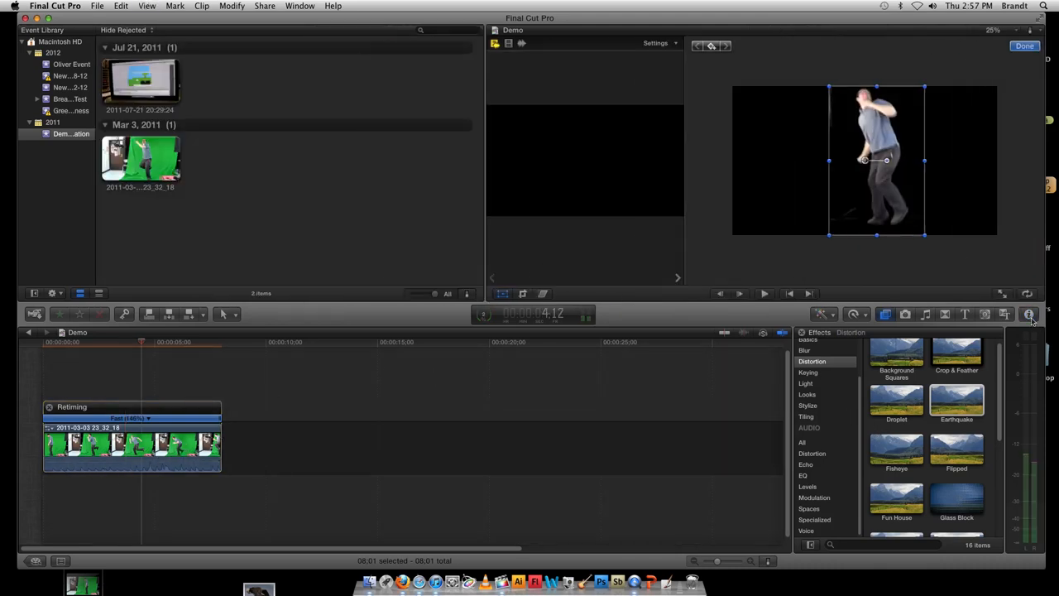
click(1030, 316)
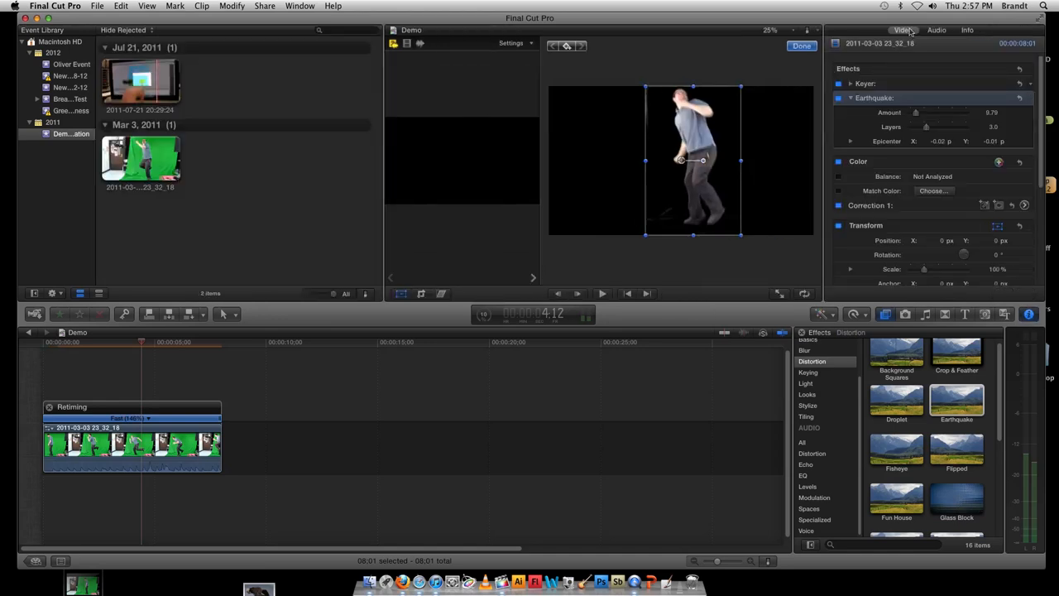
- Switch the clip's Keyer effect off and back on to compare, and remove the Earthquake effect
click(850, 98)
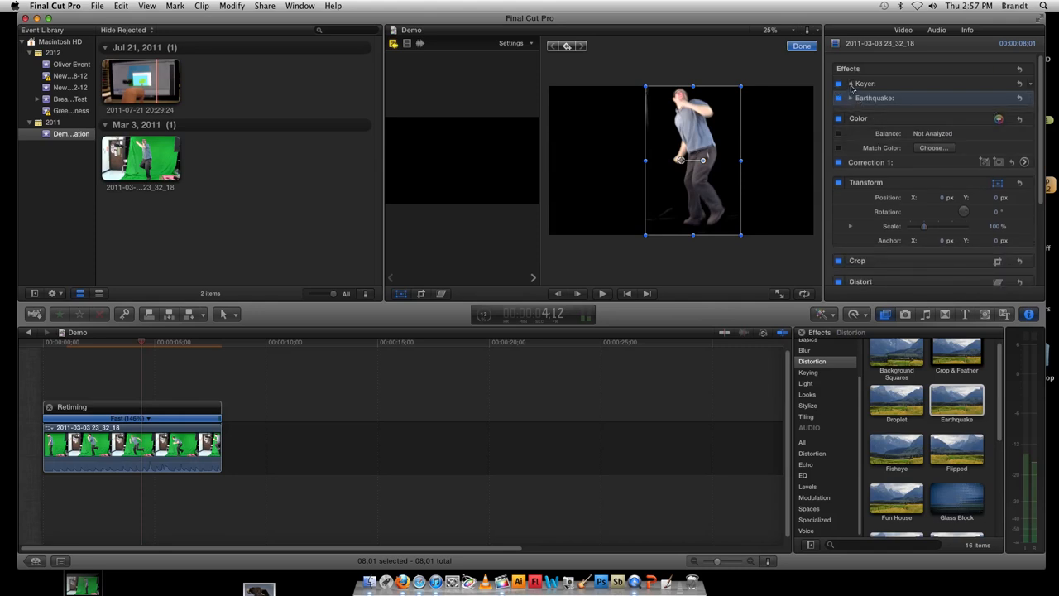
click(851, 85)
click(839, 86)
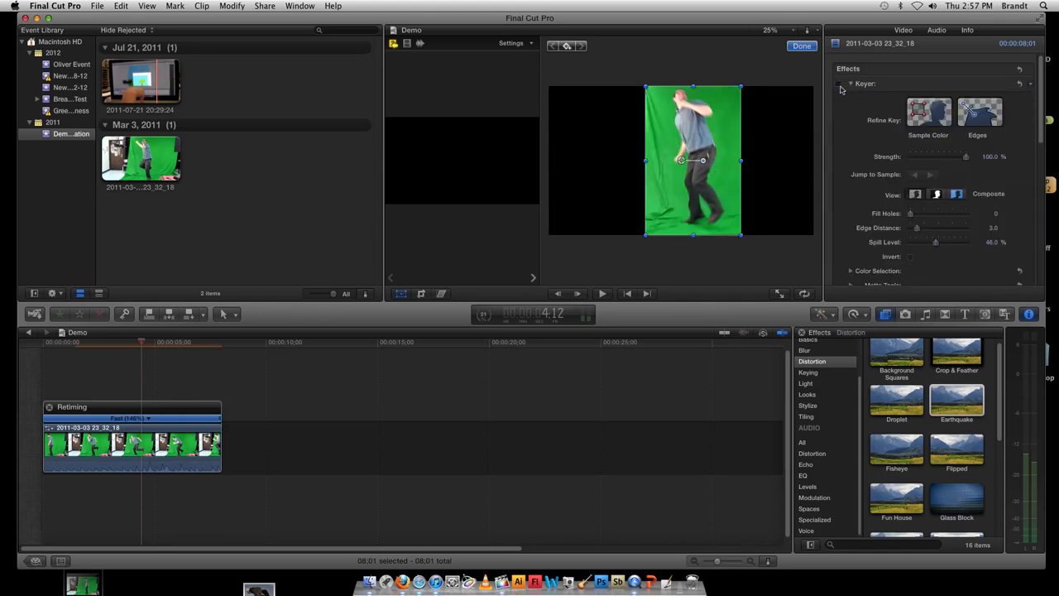
click(839, 86)
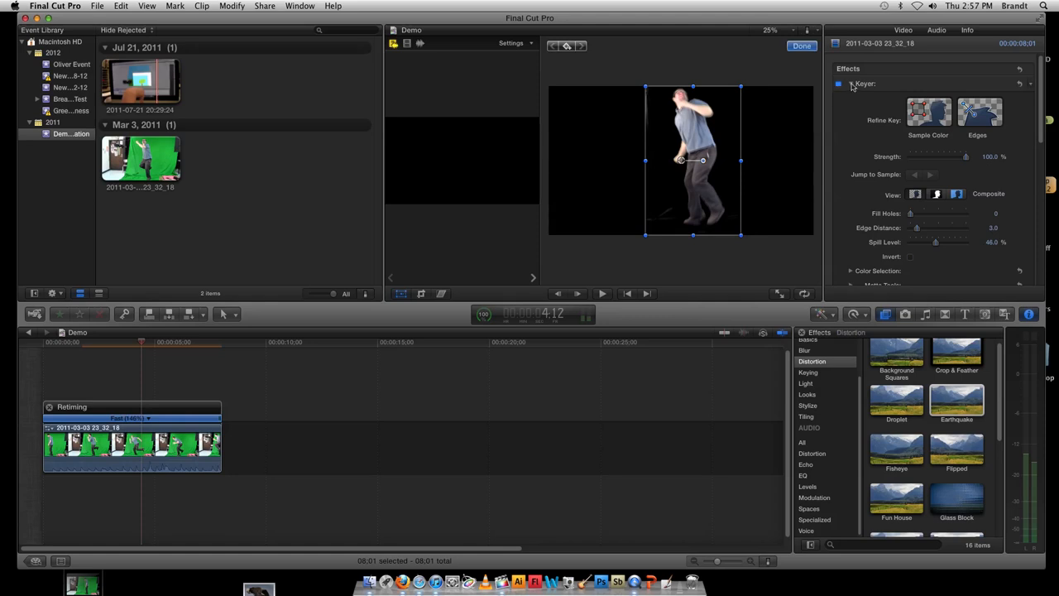
click(851, 85)
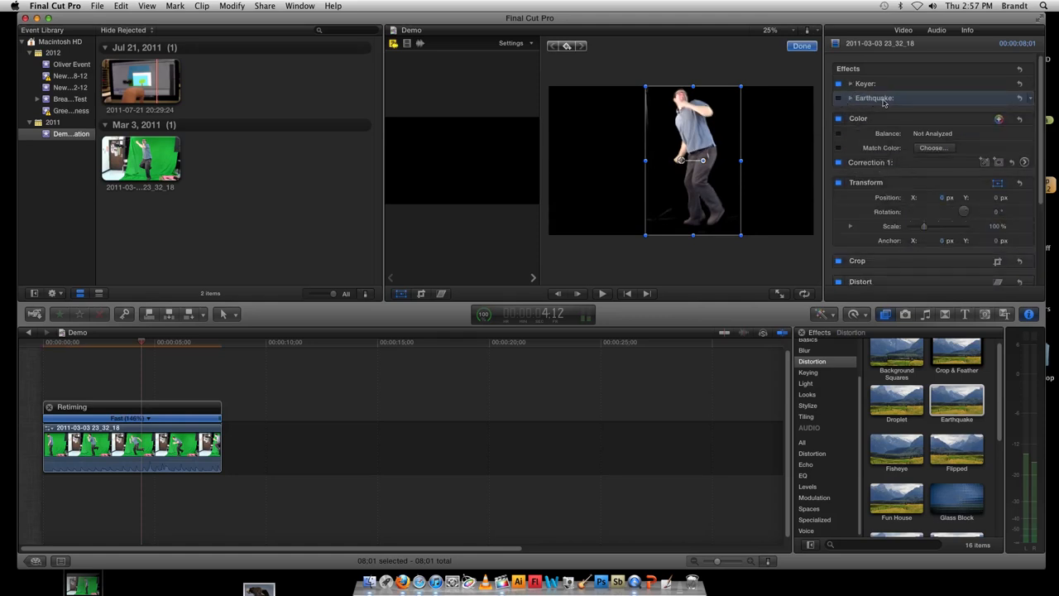
key(Delete)
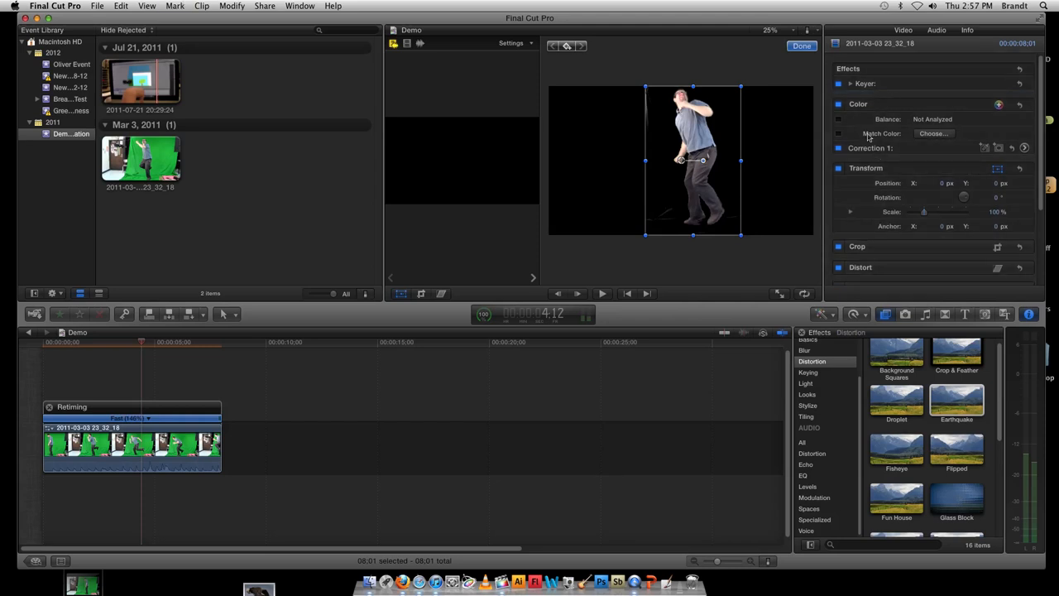
- Apply the Fisheye effect from the video Distortion category to the clip and preview it
click(879, 447)
drag(879, 447, 132, 447)
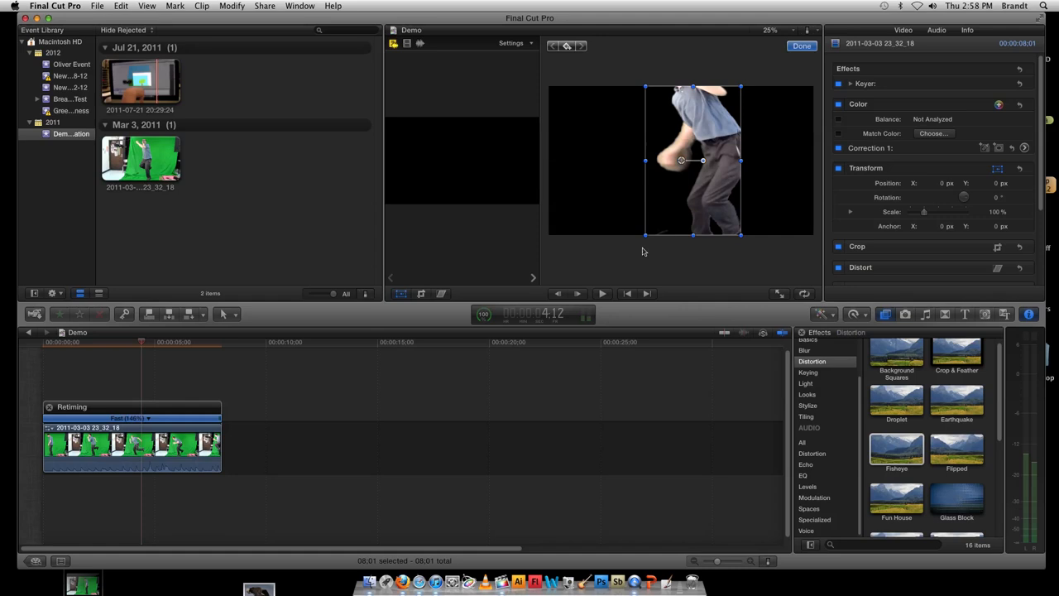
key(space)
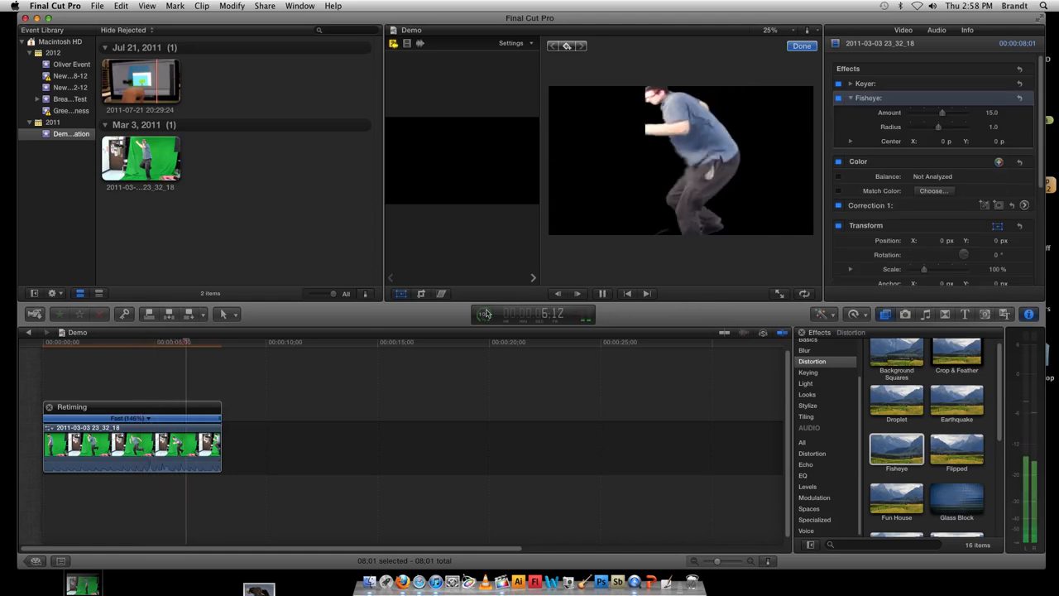
key(space)
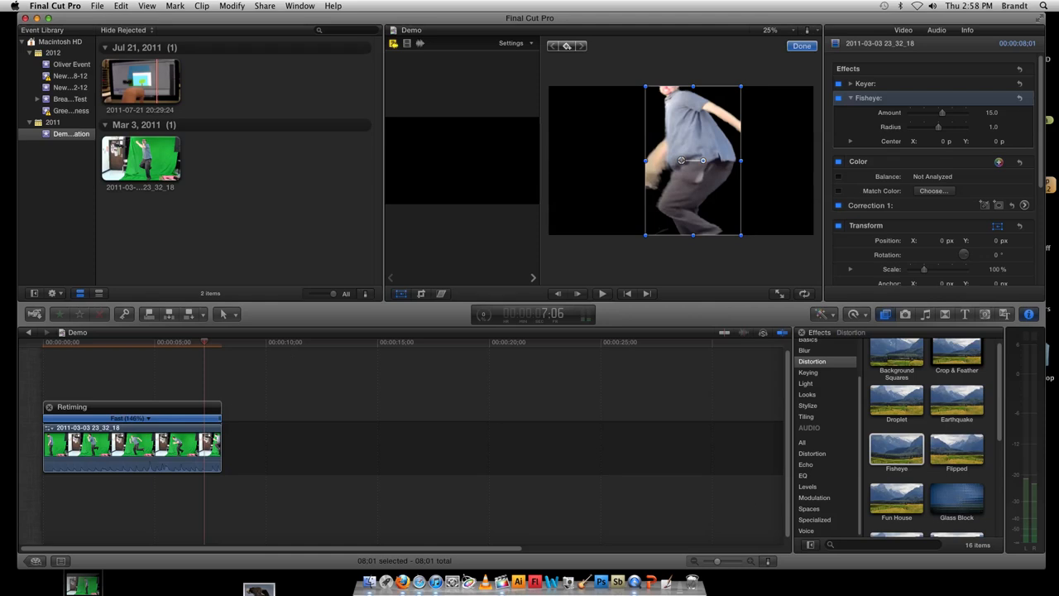
- Remove the Fisheye effect from the clip in the timeline
click(831, 315)
click(832, 315)
click(157, 447)
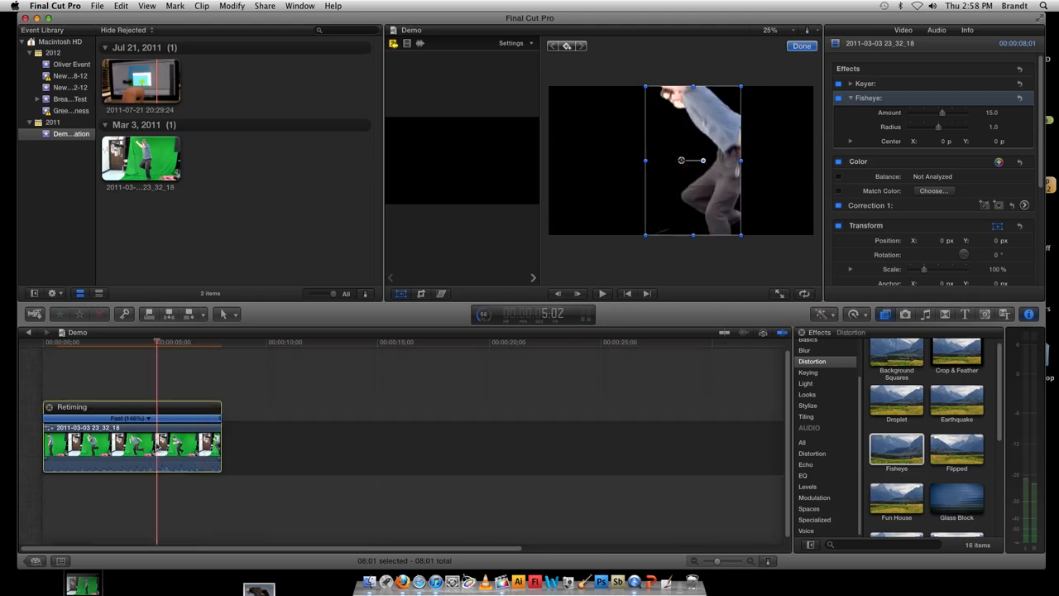
key(Delete)
- Place a copy of the green-screen clip directly after the original in the timeline
drag(147, 445, 321, 445)
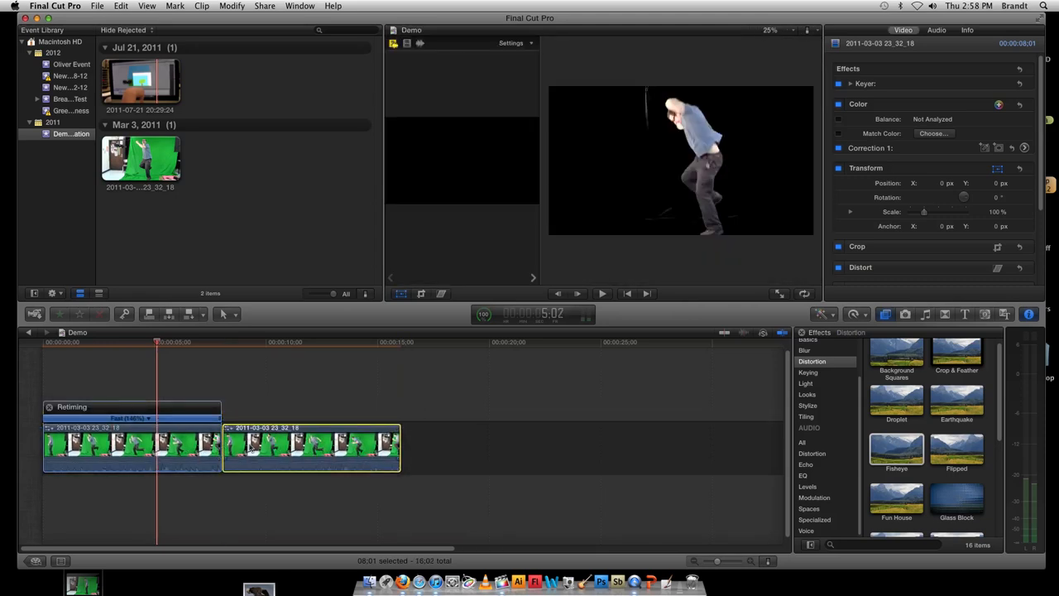
click(434, 447)
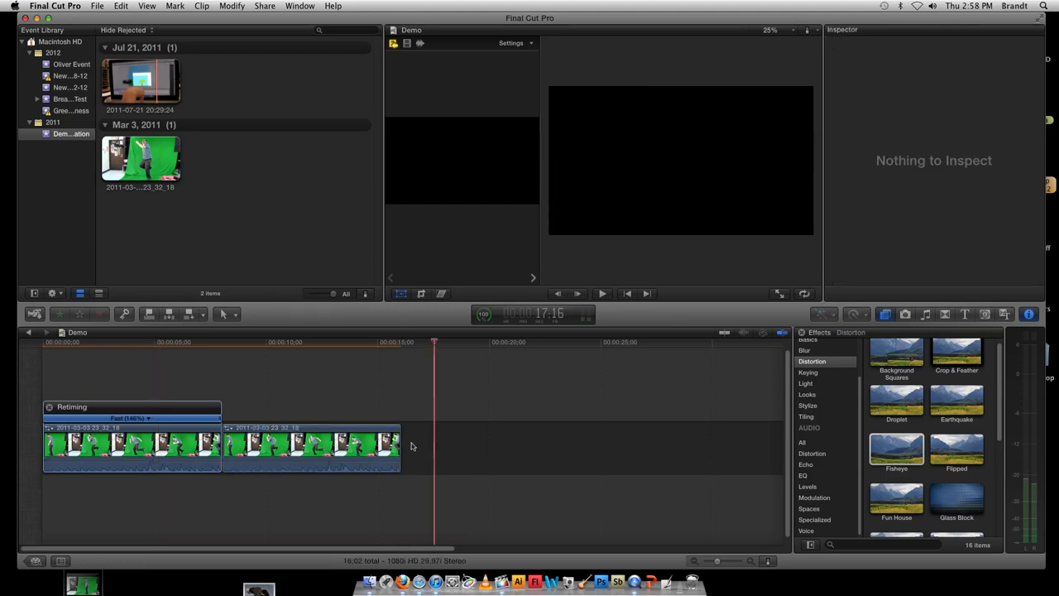
drag(398, 452, 230, 436)
drag(299, 429, 301, 433)
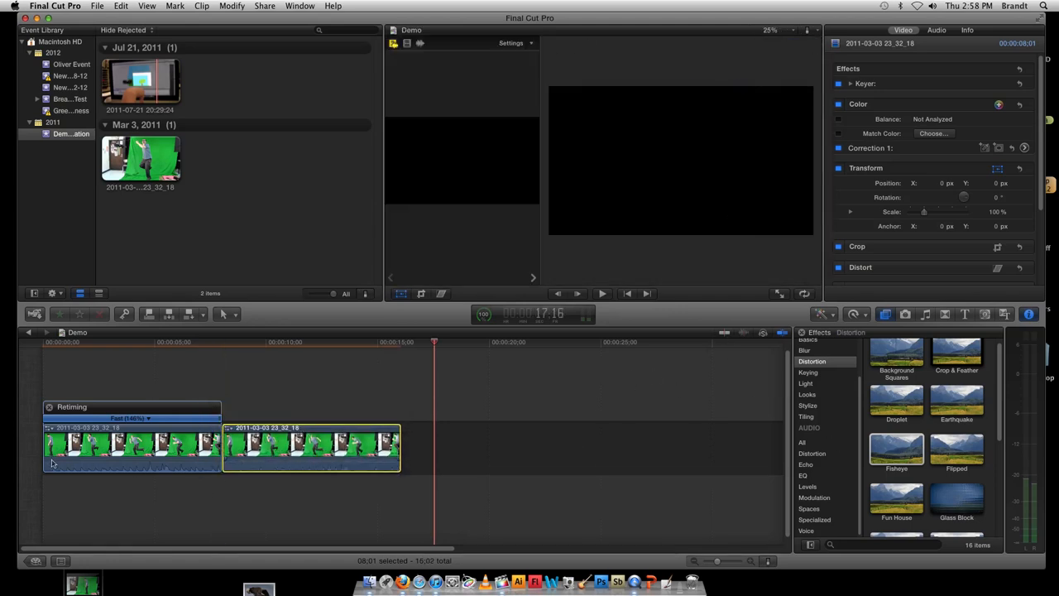
- Add the Clock transition at the cut between the two clips and preview it
click(818, 360)
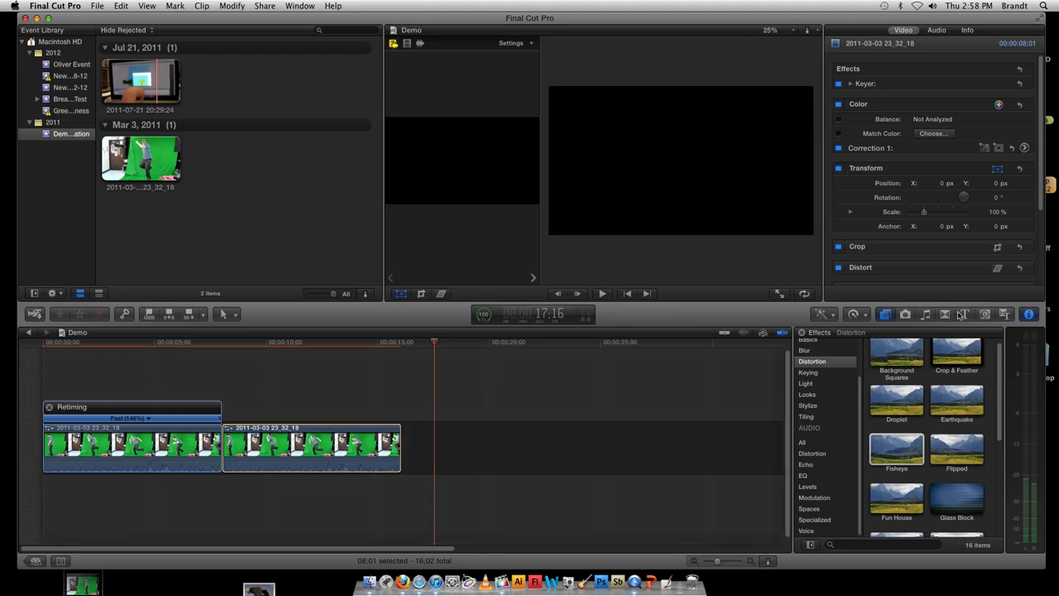
click(948, 316)
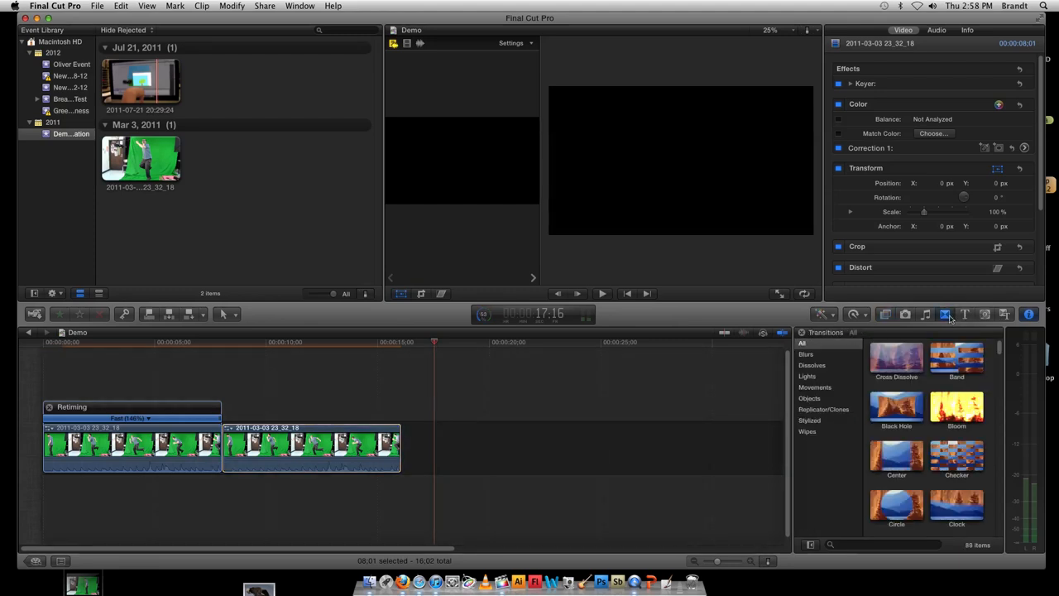
click(906, 420)
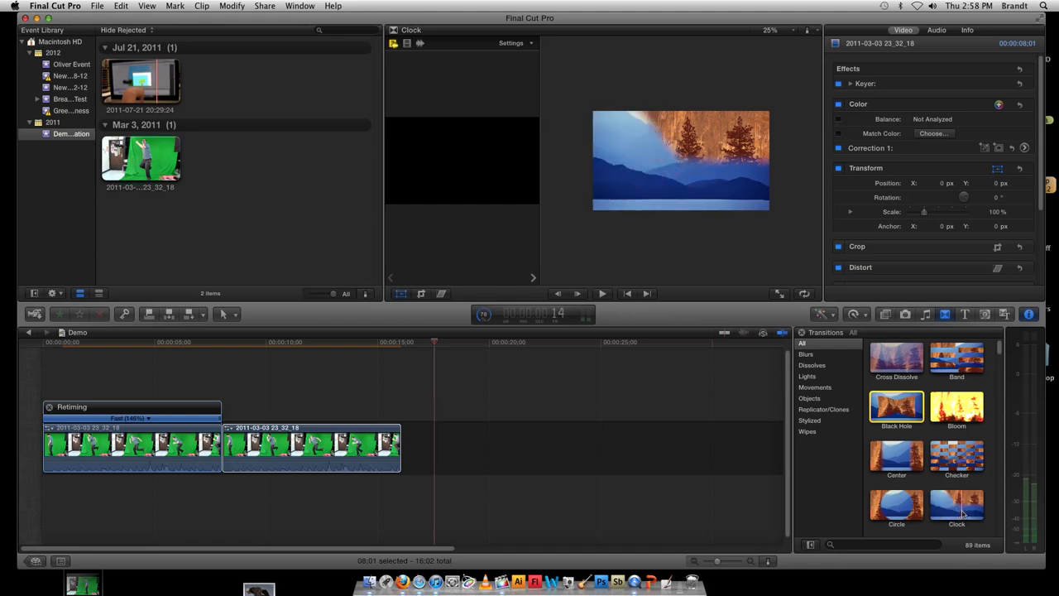
drag(963, 513, 216, 455)
click(204, 344)
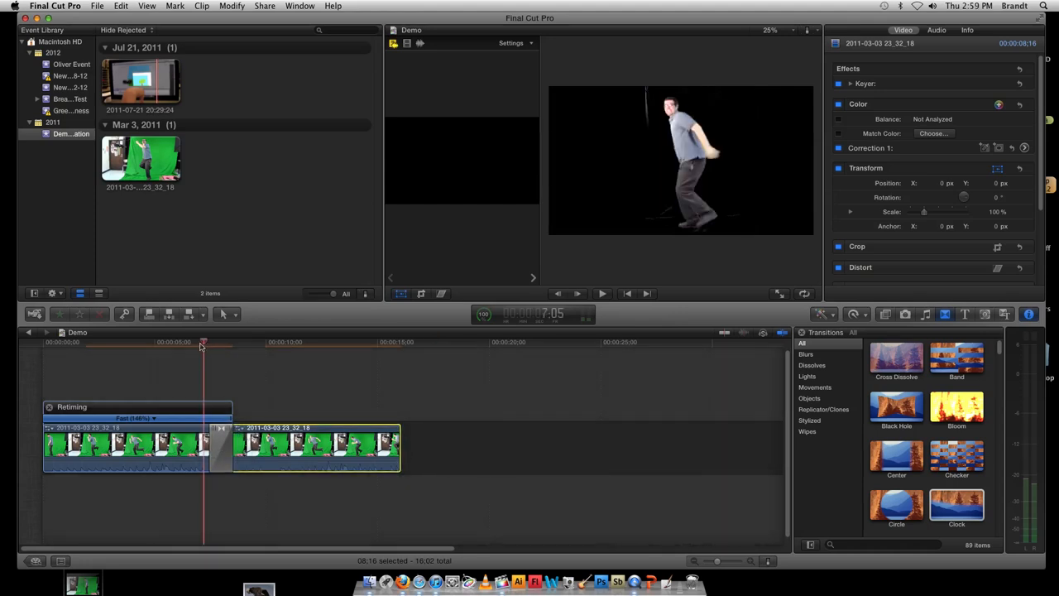
key(space)
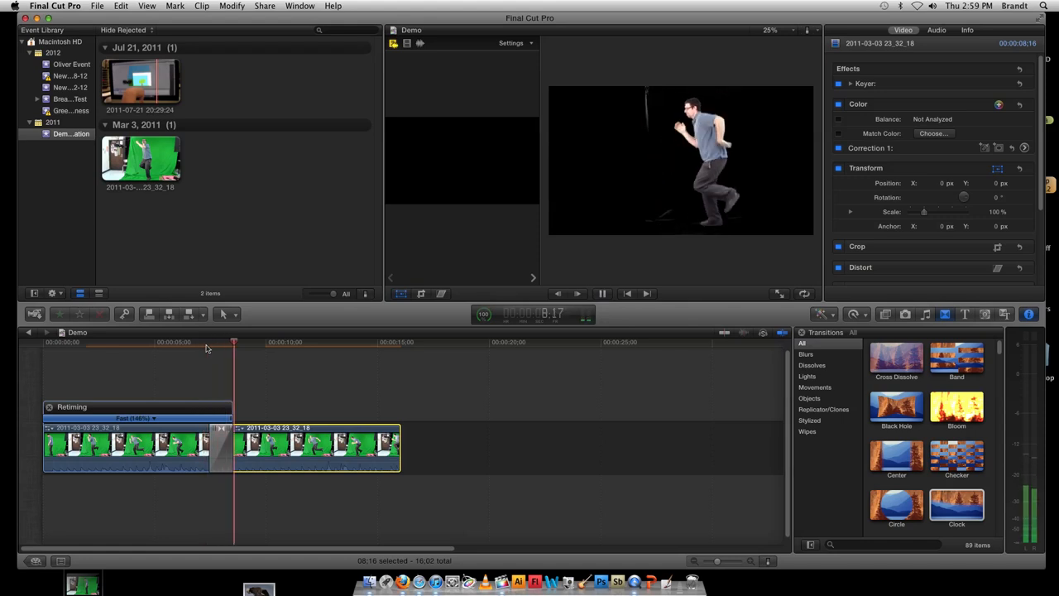
key(space)
- Delete the Clock transition between the two clips
click(962, 489)
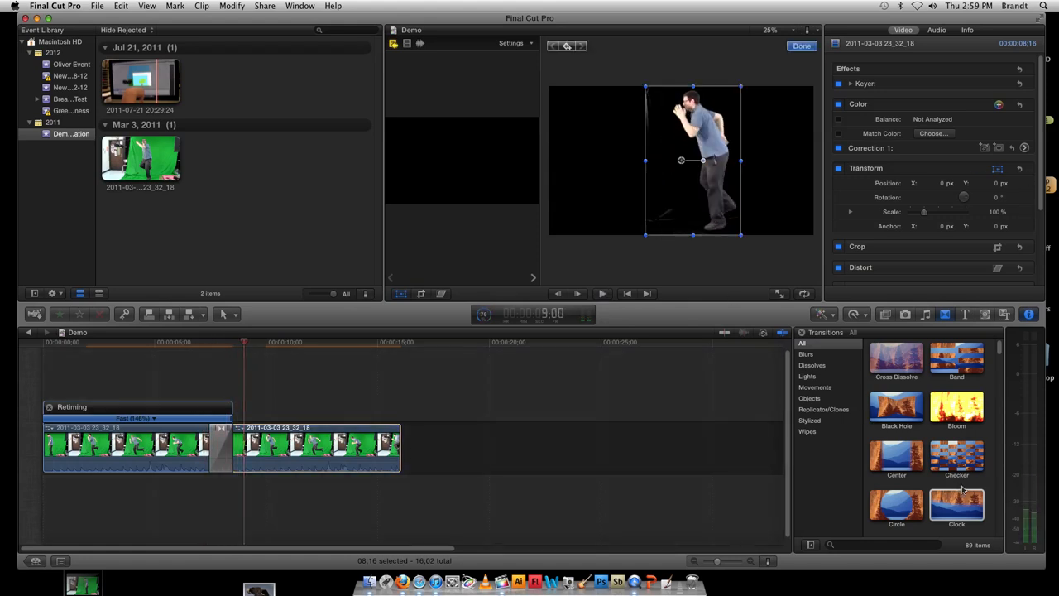
click(216, 447)
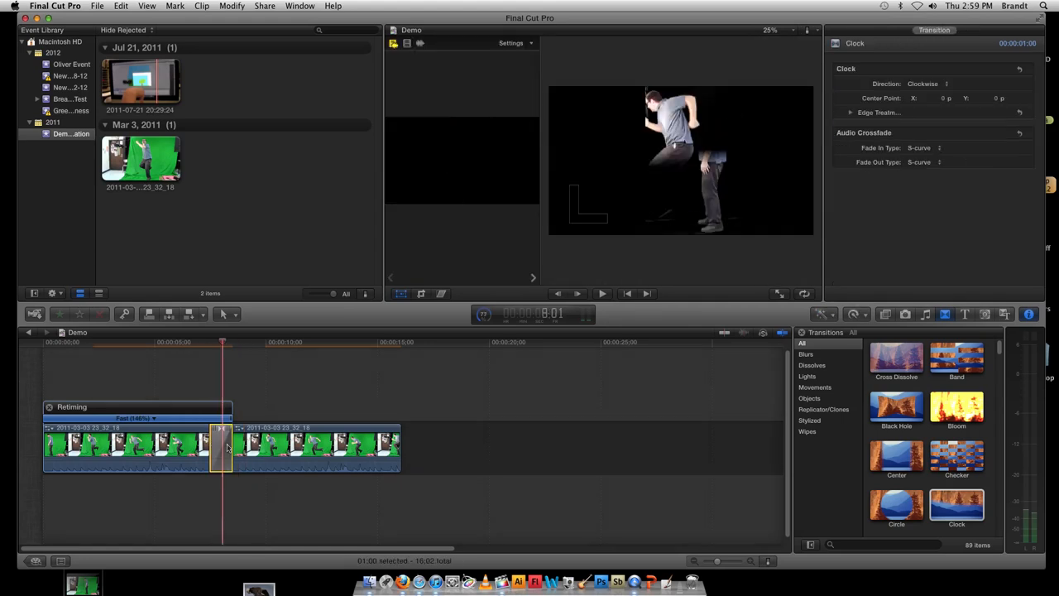
key(Delete)
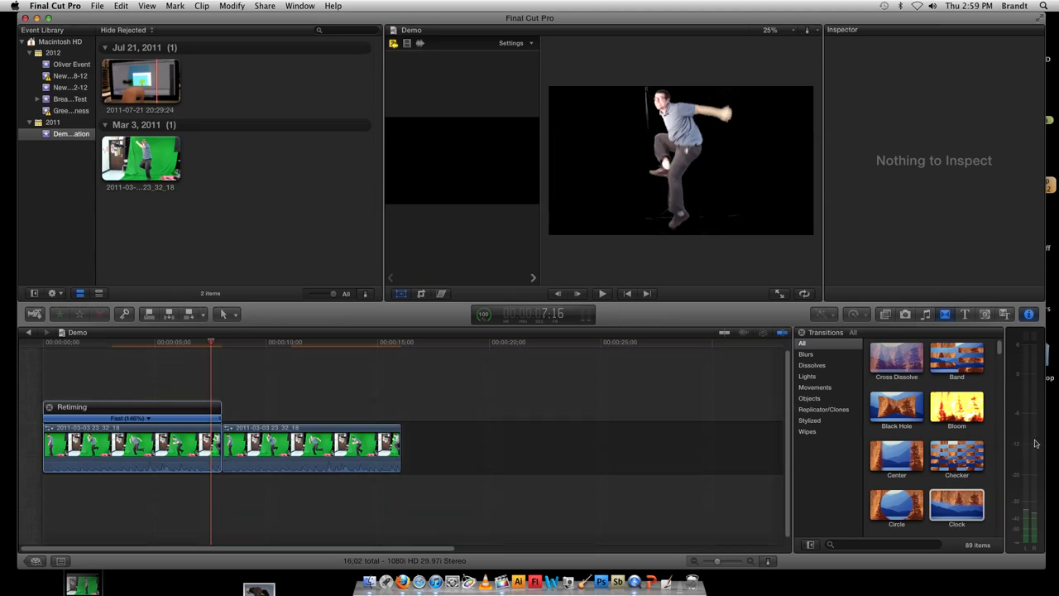
- Add the Lens Flare transition at the cut between the two clips and preview it
scroll(971, 444, down, 5)
scroll(972, 445, down, 5)
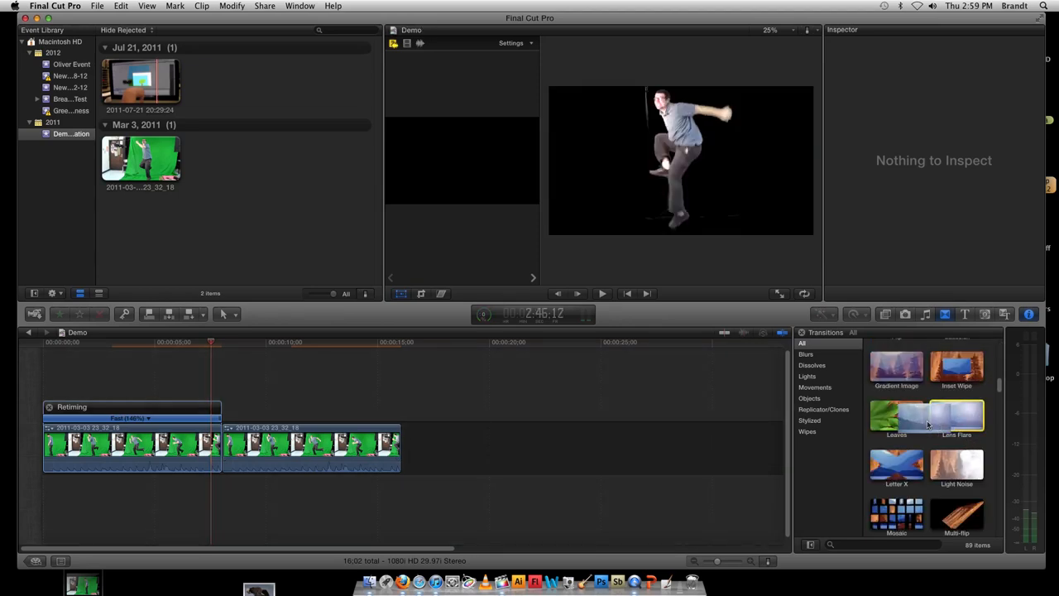
drag(960, 429, 228, 442)
click(187, 350)
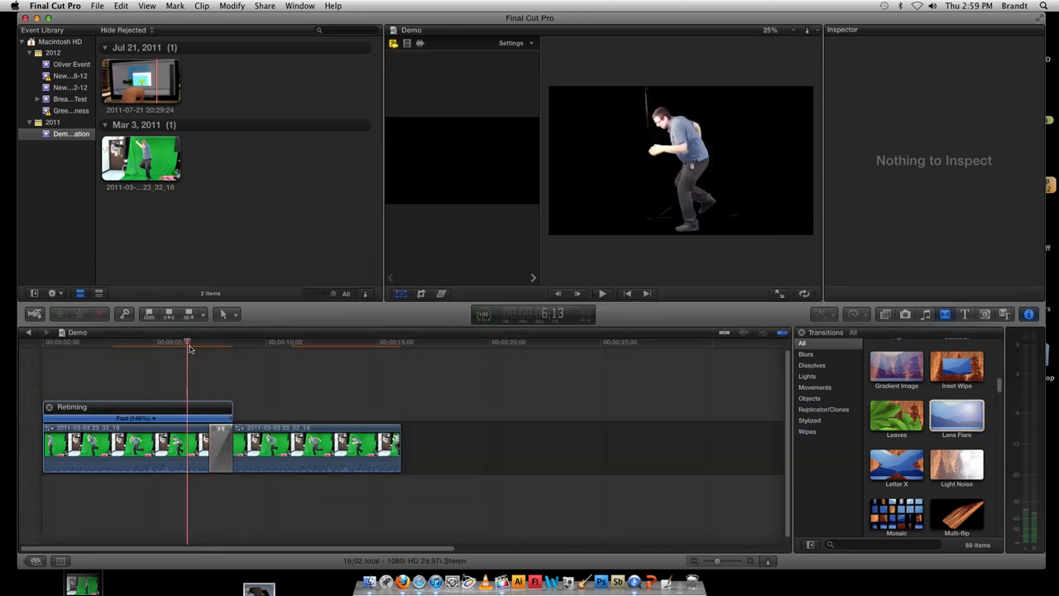
key(space)
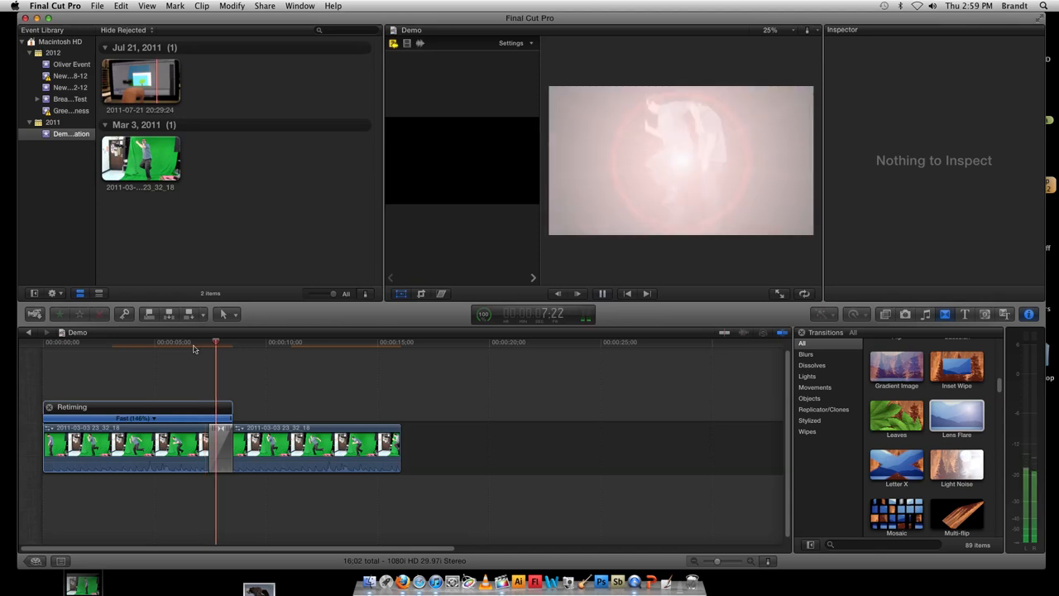
key(space)
- Delete the Lens Flare transition between the two clips
click(221, 451)
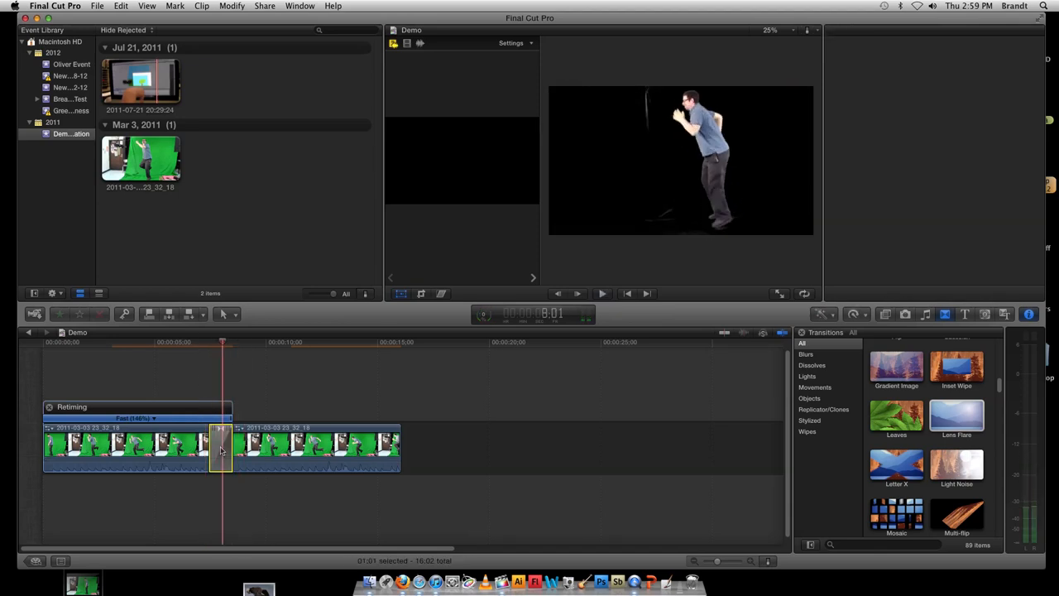
key(Delete)
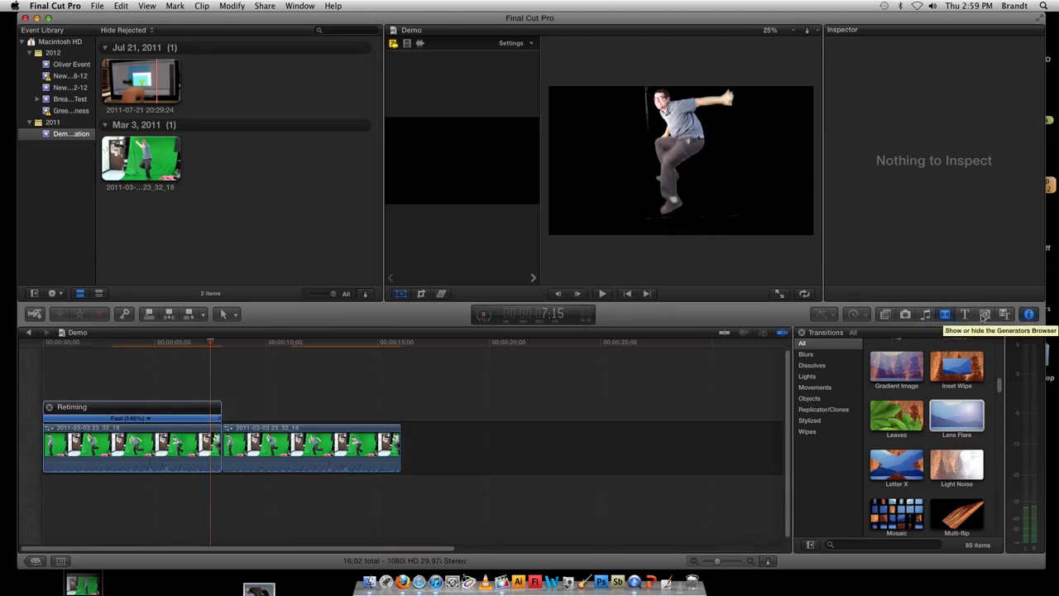
- Show the music and sound library and look through the Final Cut Pro and iLife Sound Effects folders
click(926, 315)
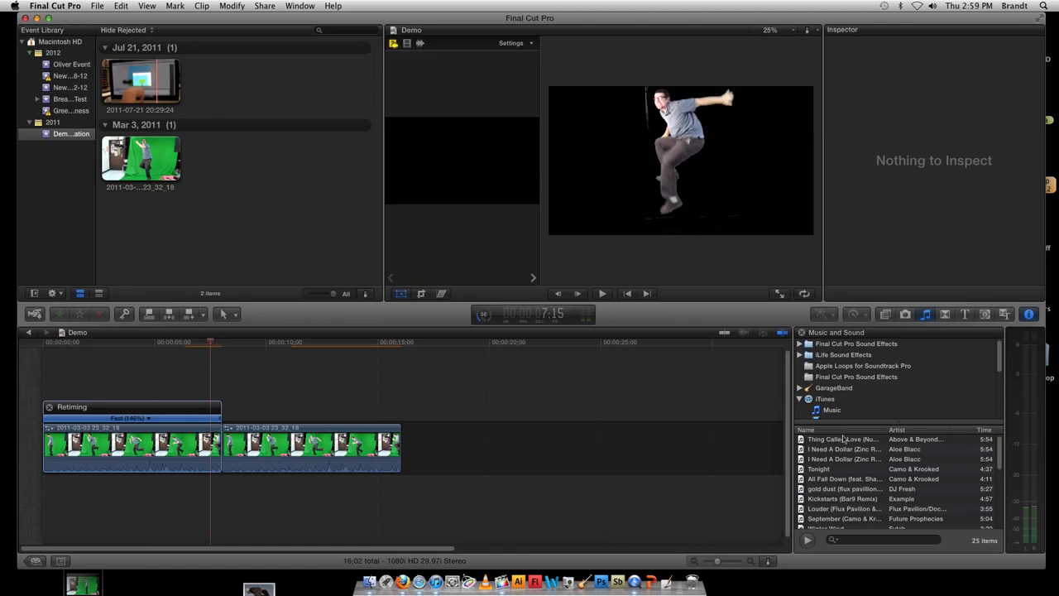
click(809, 344)
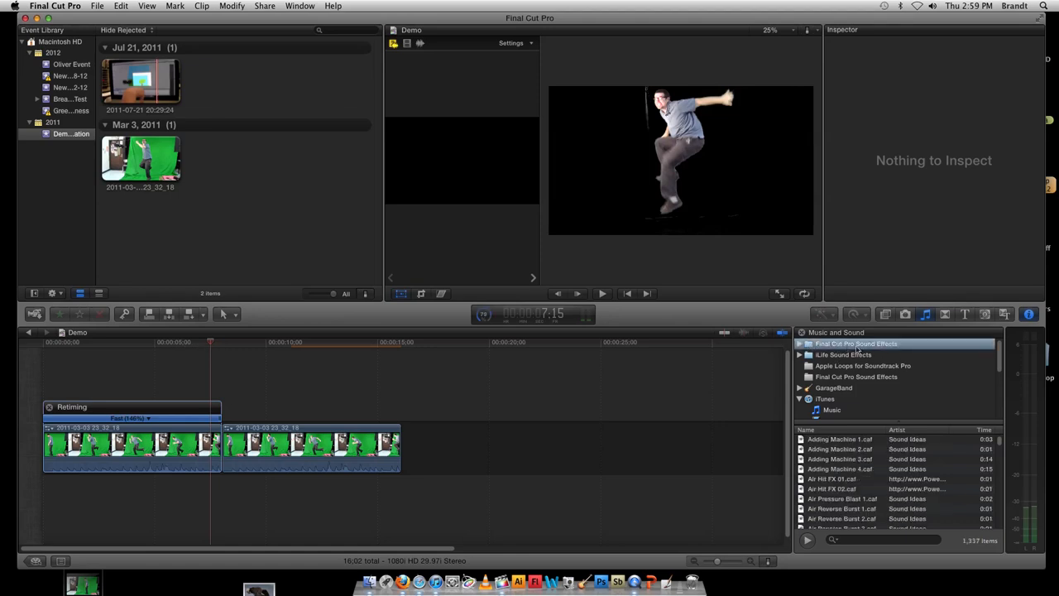
click(799, 344)
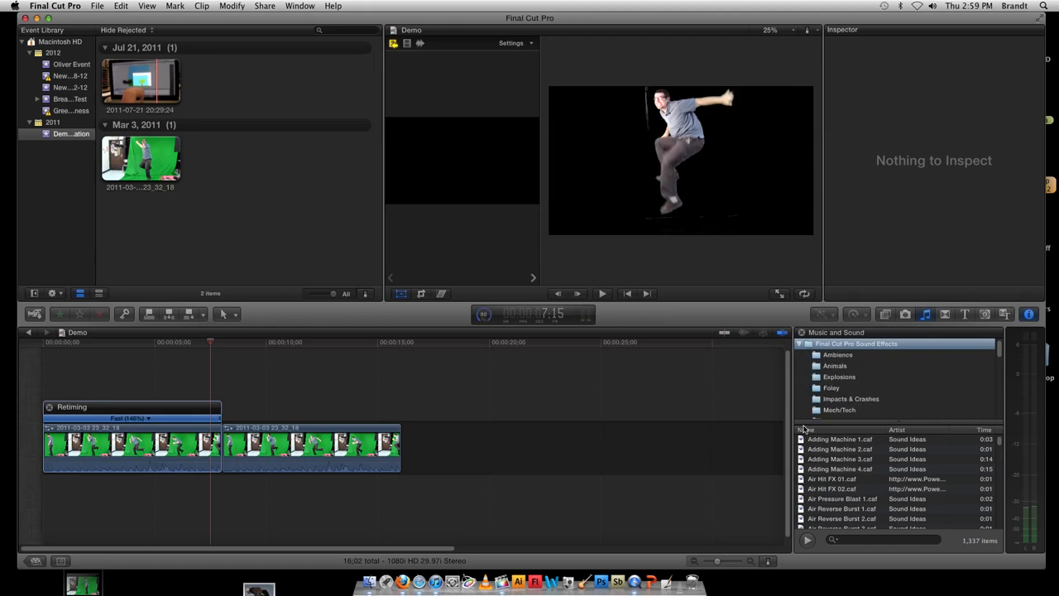
click(799, 344)
click(800, 356)
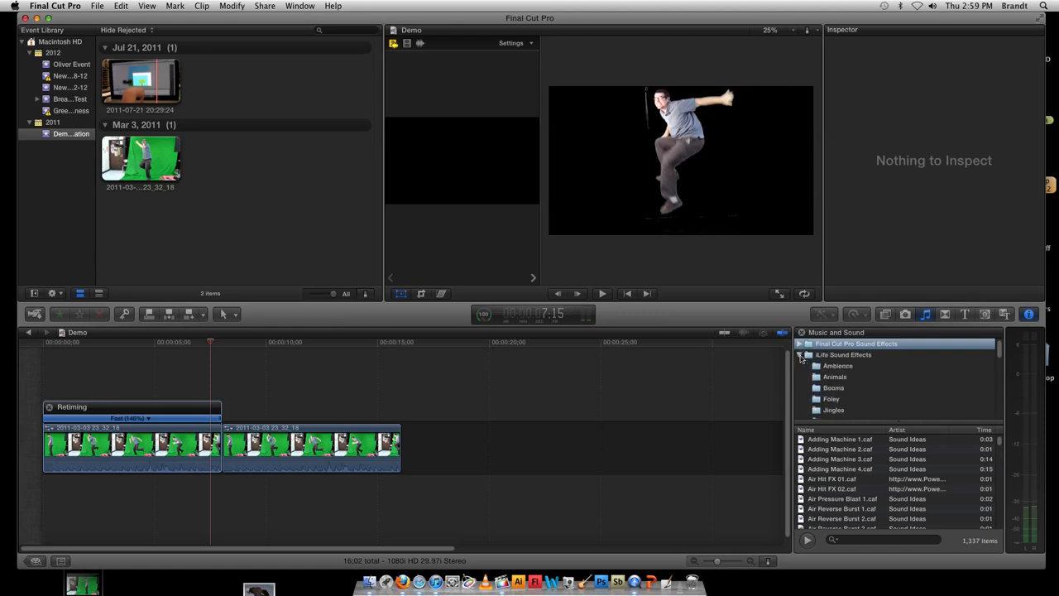
click(800, 356)
- Listen to Bird Chicken 2.caf from the Animals folder of the Final Cut Pro Sound Effects, and stop it
click(799, 344)
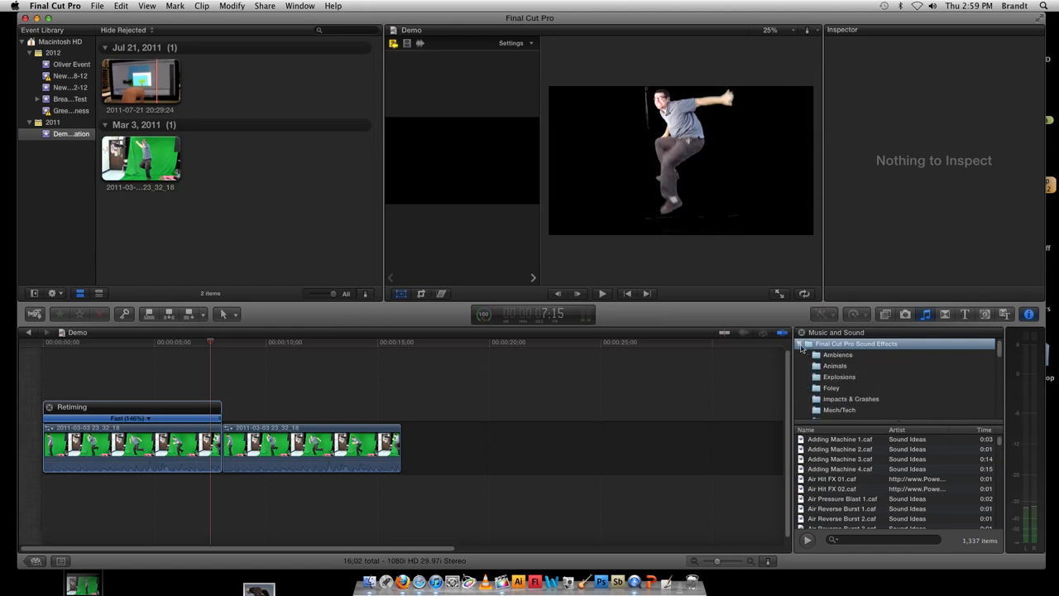
click(833, 366)
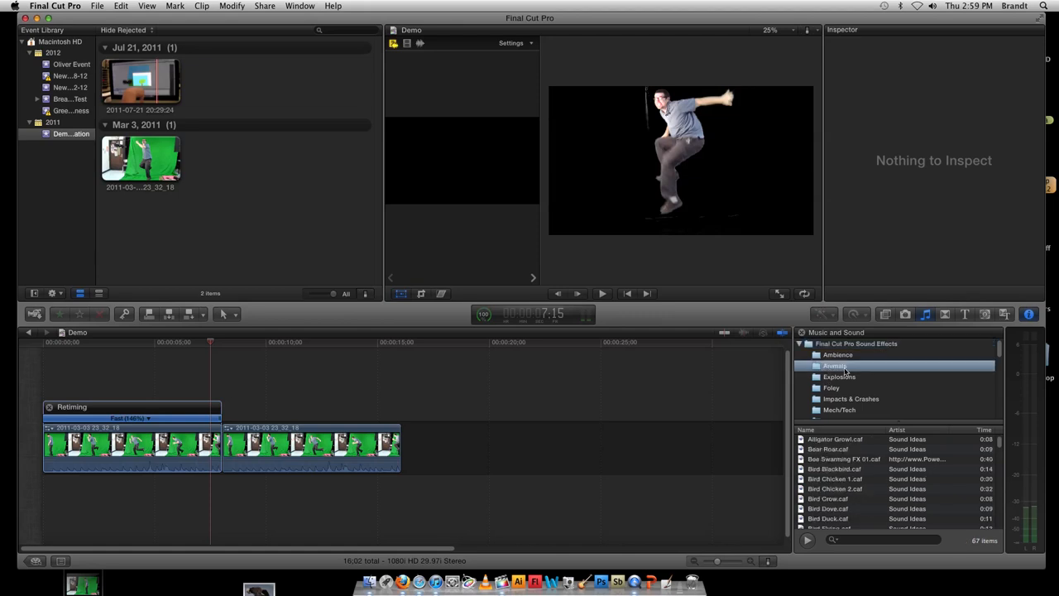
click(844, 490)
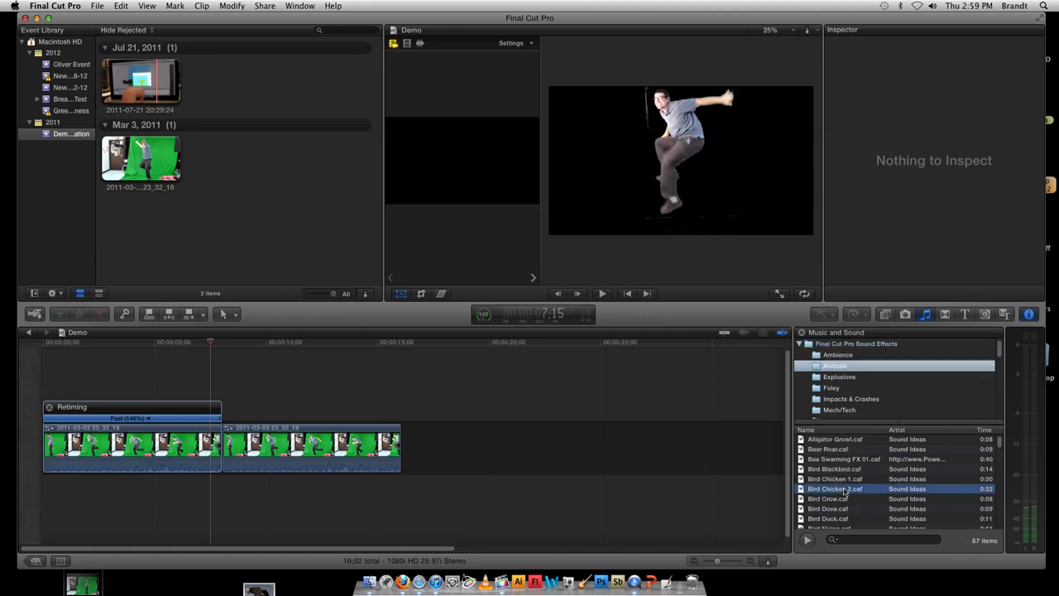
click(809, 543)
click(808, 541)
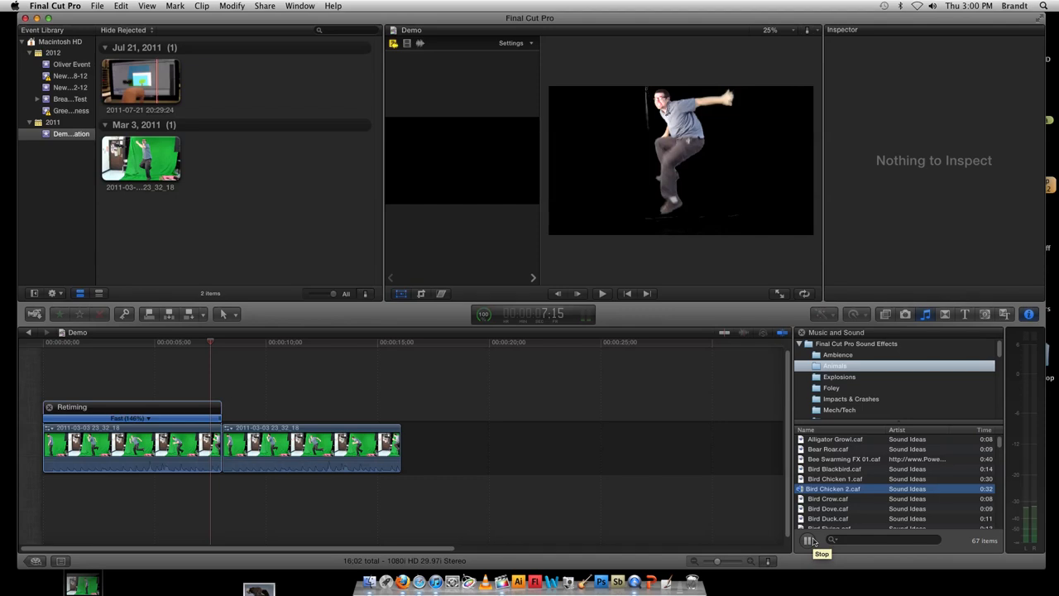
click(808, 540)
- Listen to Dog Bark Medium 2.caf from the Animals folder and Explosion 3.caf from the Explosions folder of the sound effects
scroll(840, 491, down, 5)
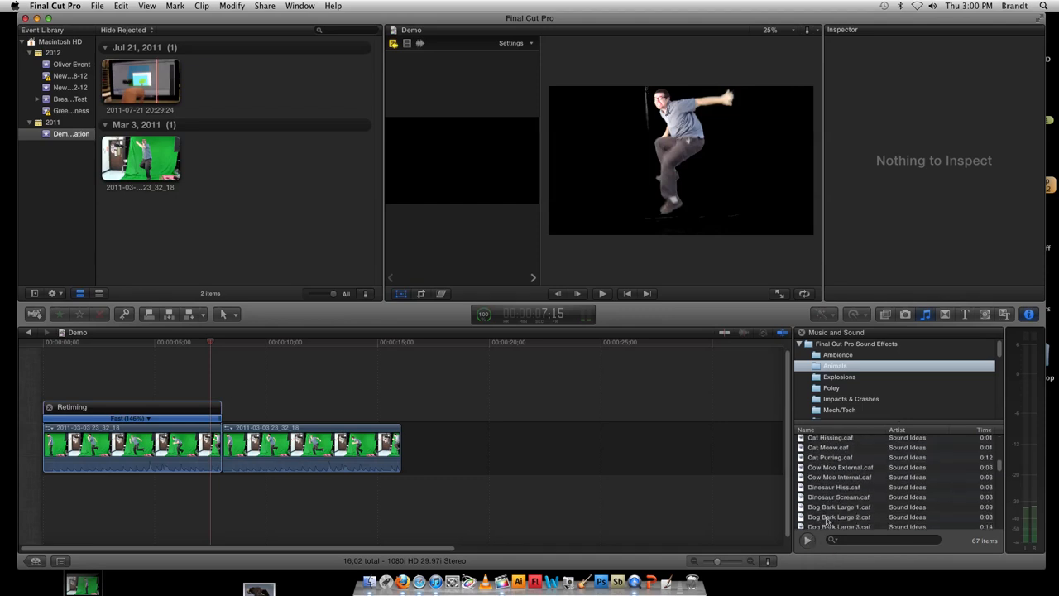
click(839, 491)
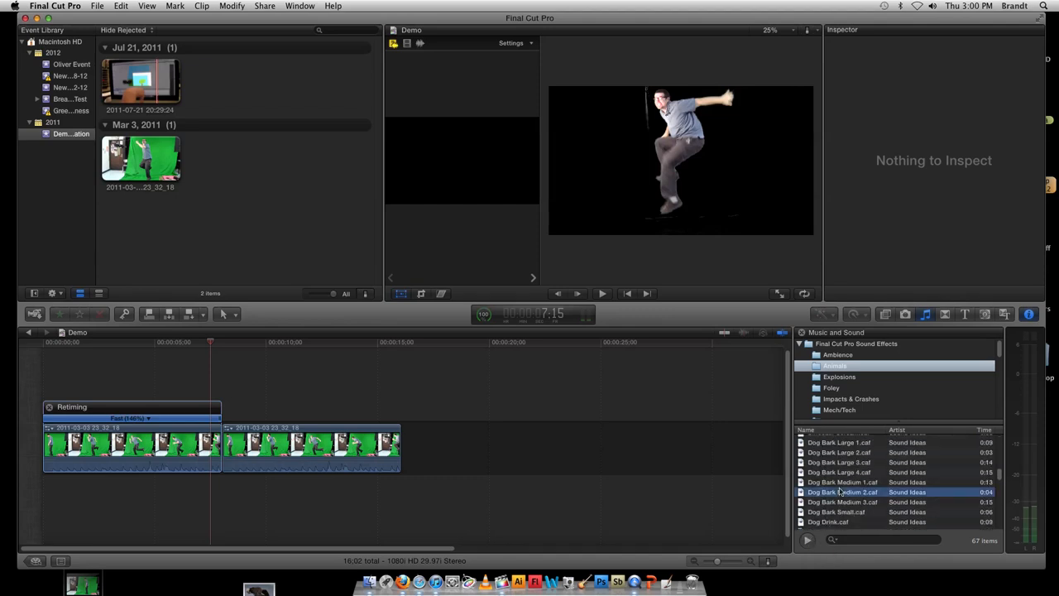
click(808, 541)
click(834, 379)
click(832, 458)
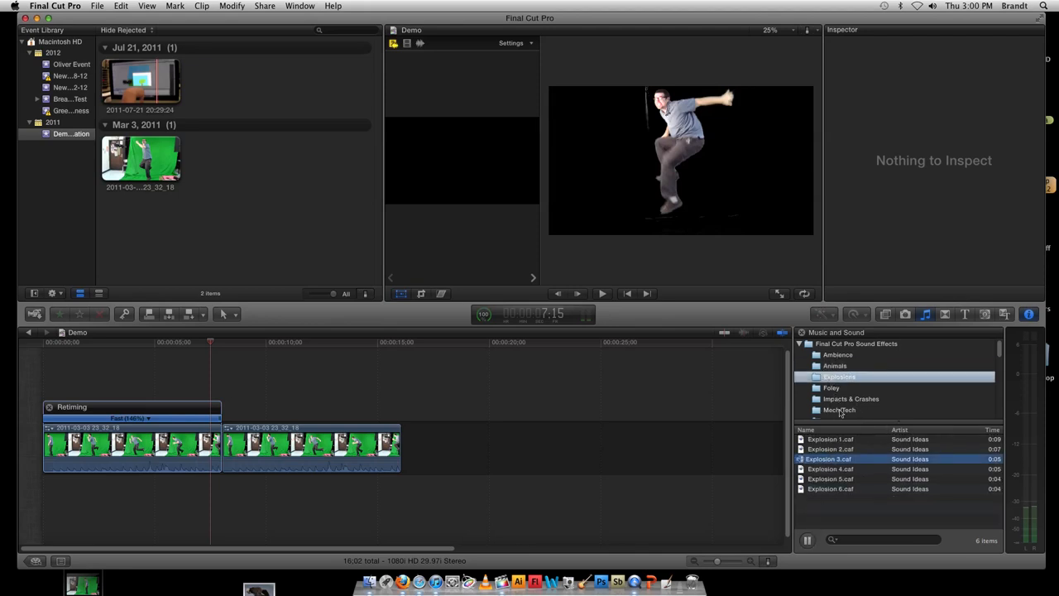
- Find the Motions & Transitions sound effects folder and listen to Air Reverse Burst 3.caf
scroll(840, 411, down, 3)
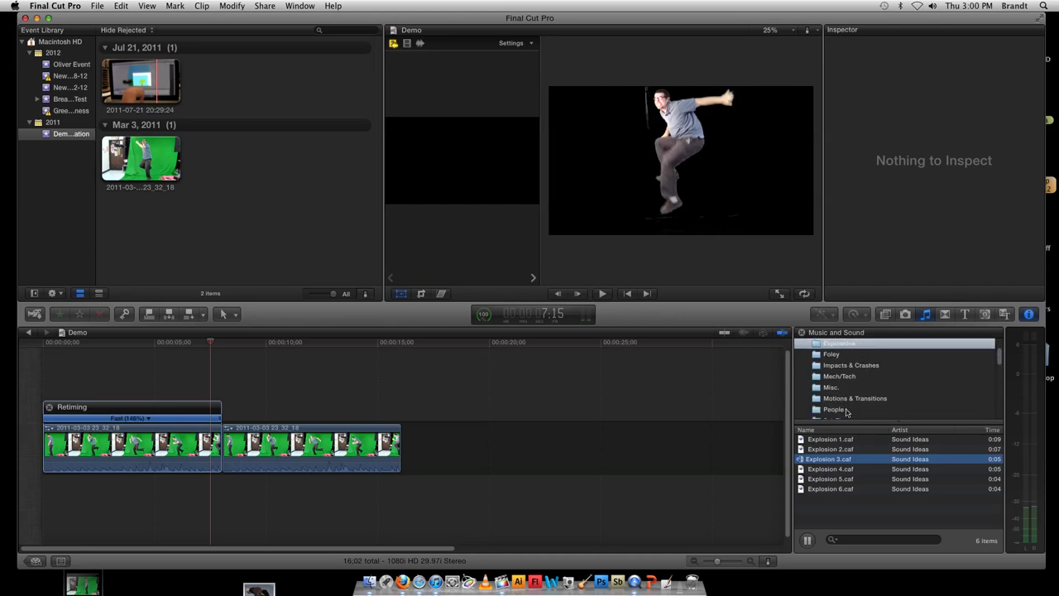
scroll(846, 410, down, 2)
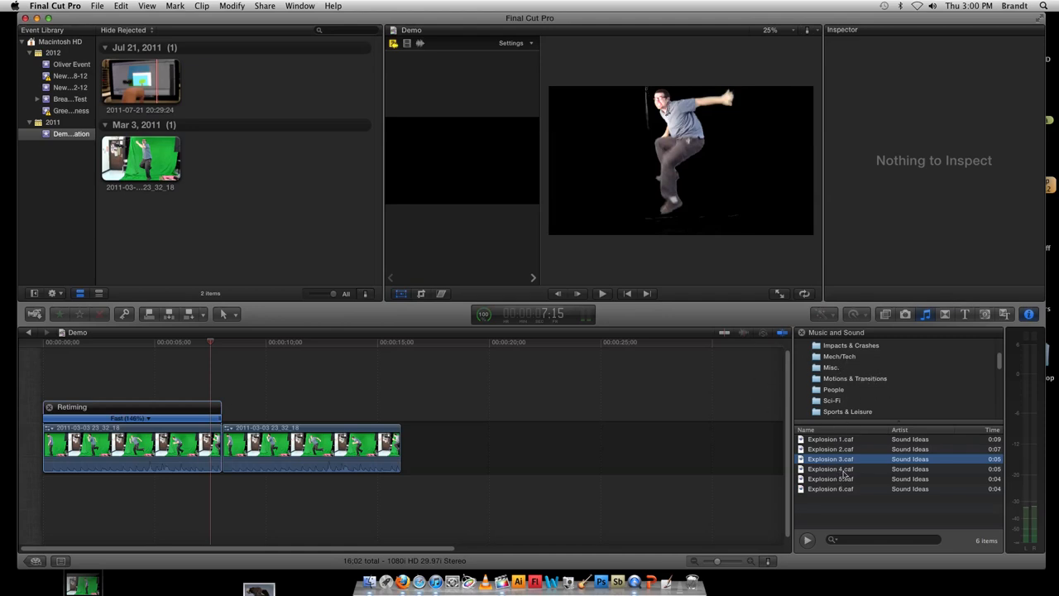
click(846, 380)
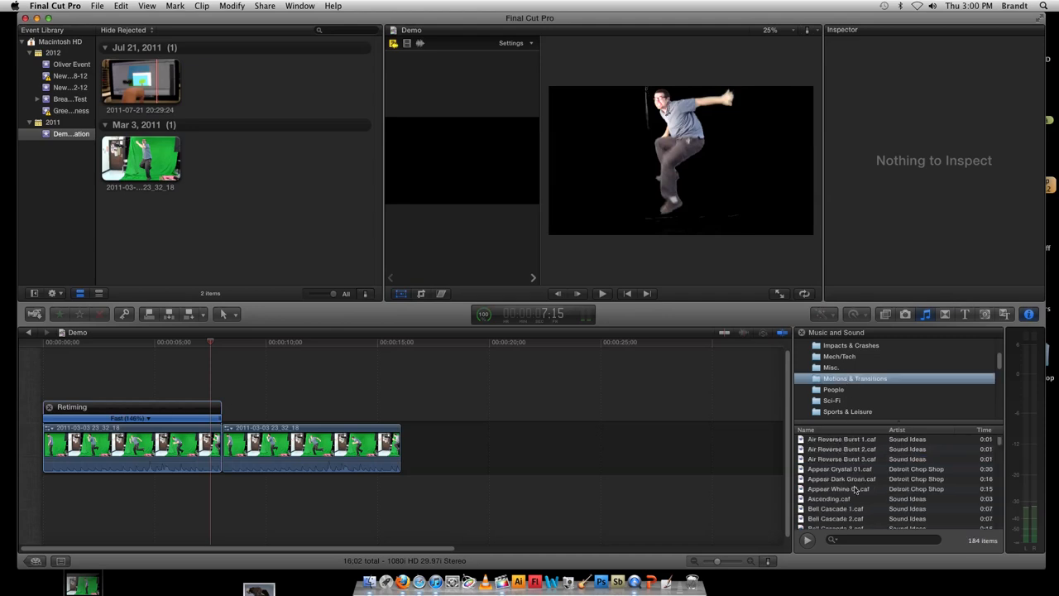
click(850, 459)
click(809, 540)
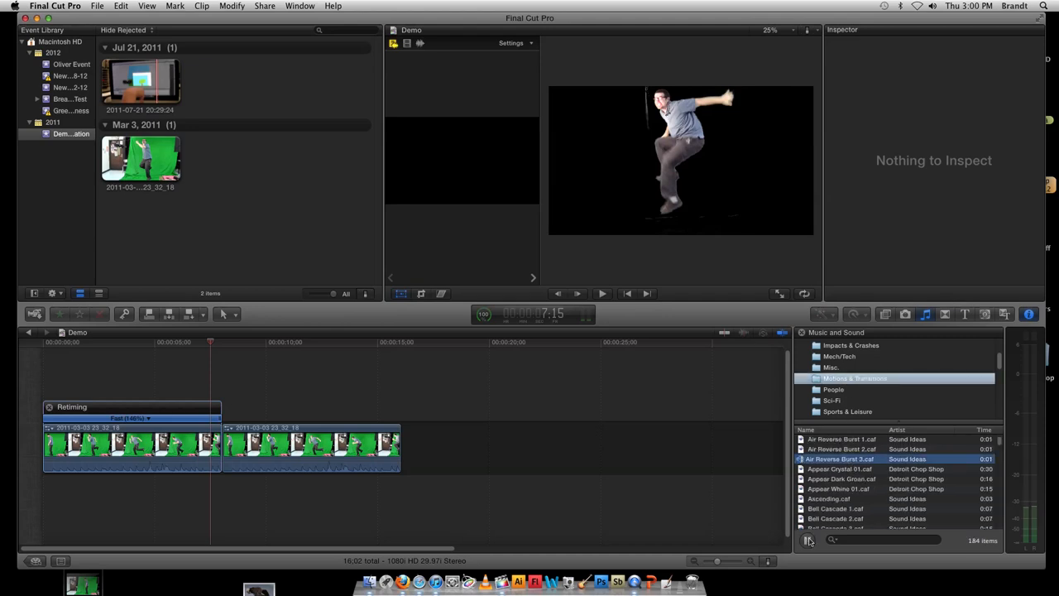
- Attach Air Reverse Burst 3.caf above the second clip, just after the cut, and play the timeline through it
drag(857, 464, 237, 400)
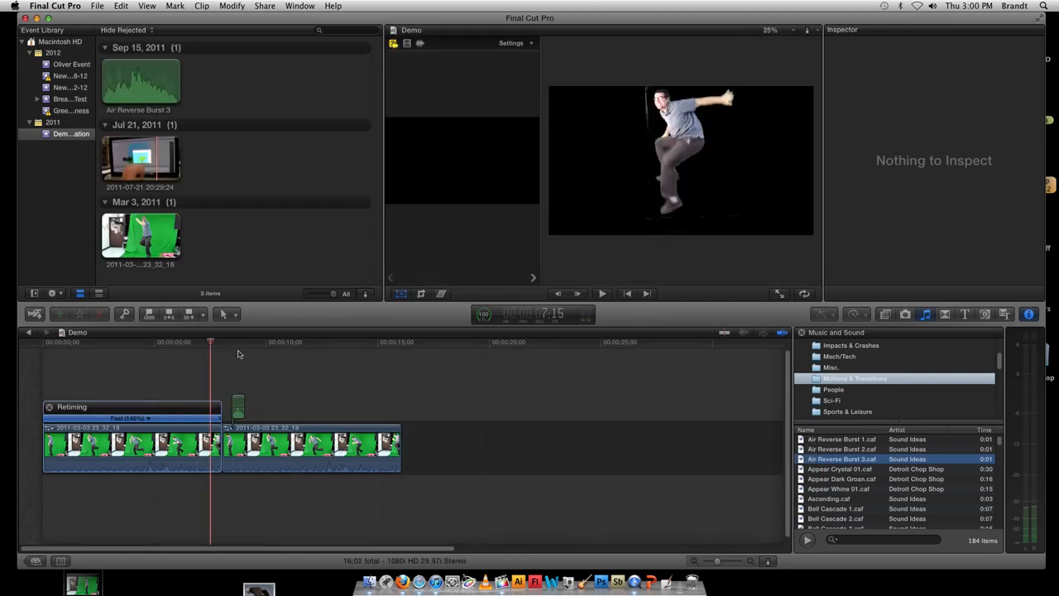
key(space)
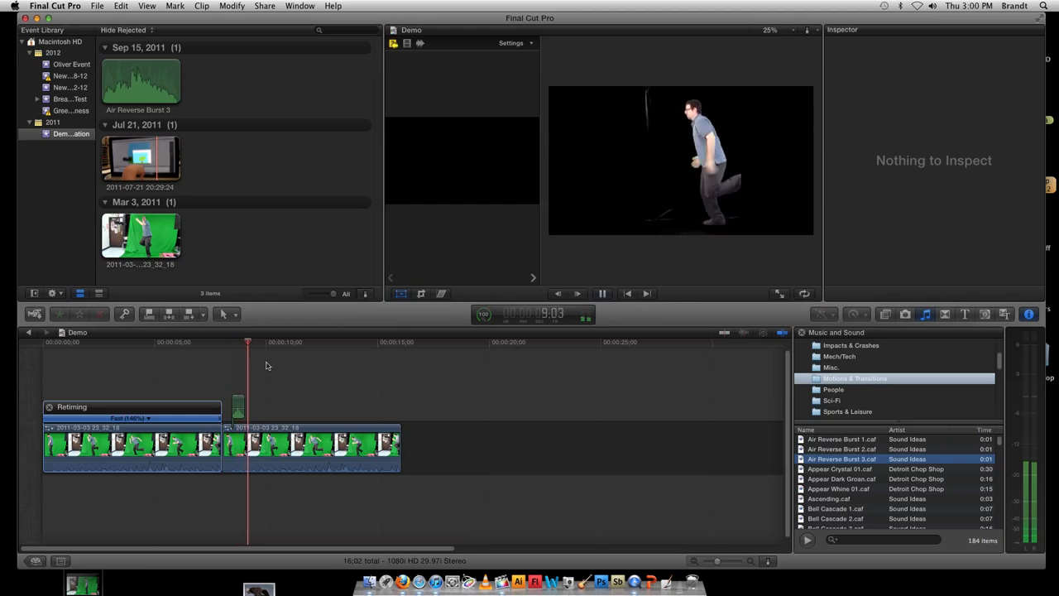
key(space)
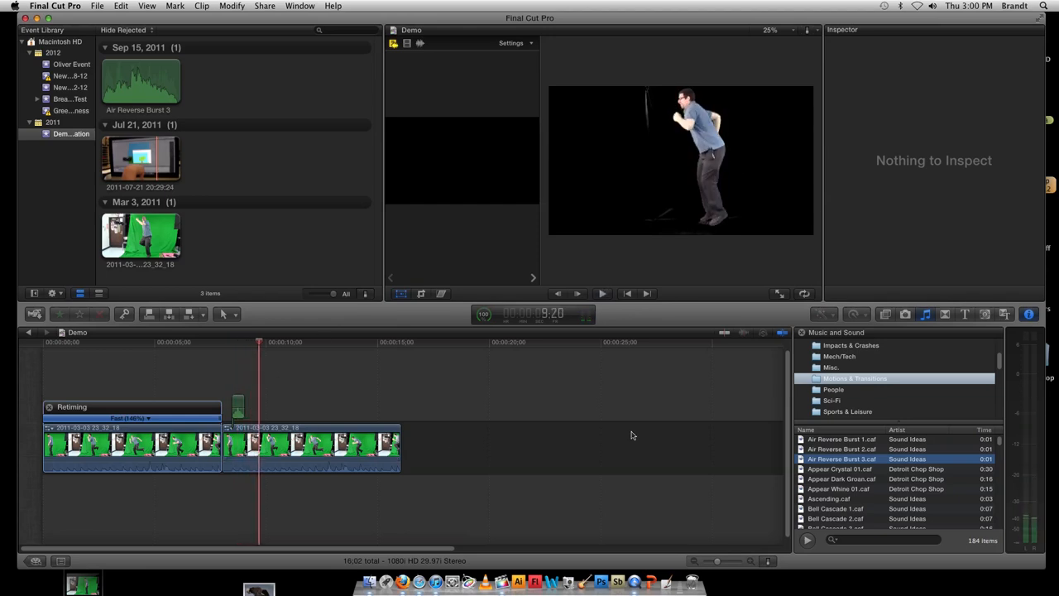